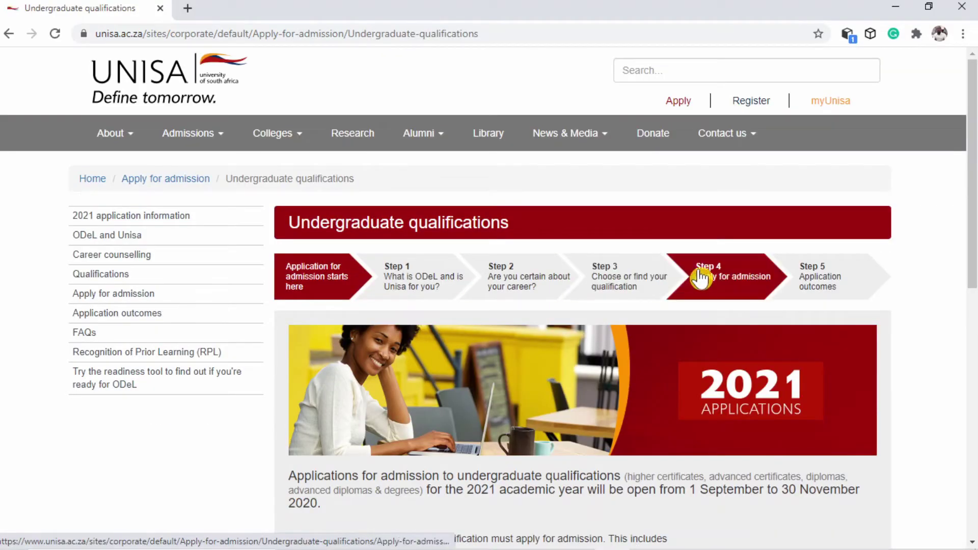
Open the Apply for admission step and read through its online application instructions
click(736, 276)
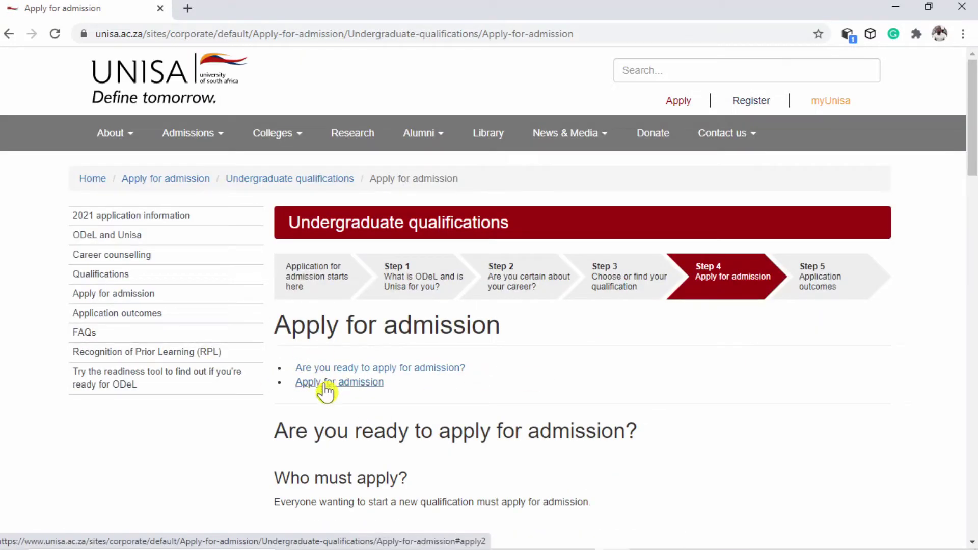
click(325, 387)
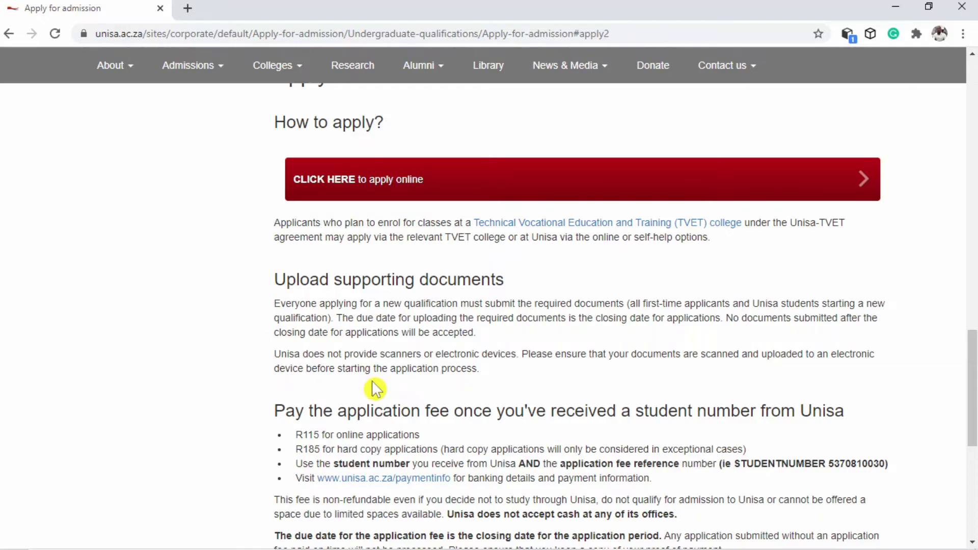
scroll(372, 423, down, 1)
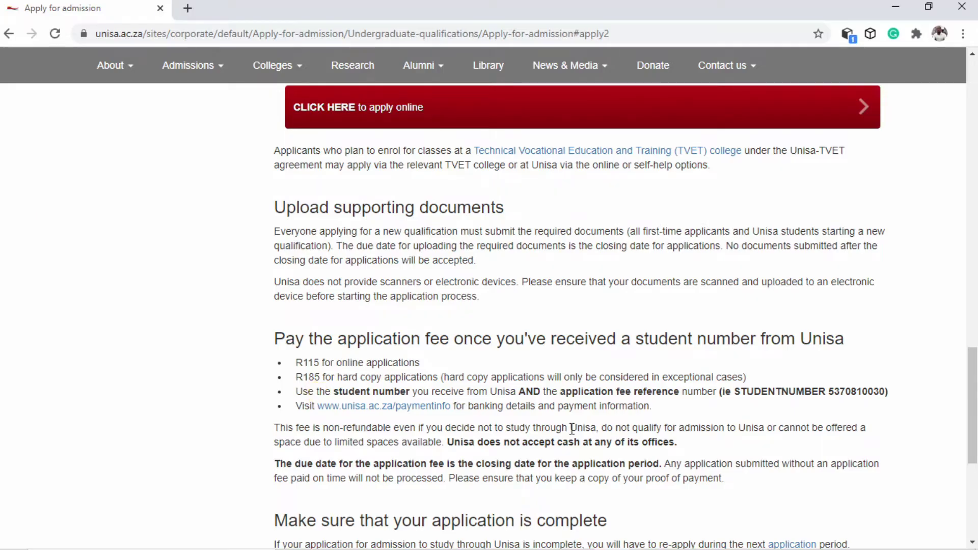
scroll(655, 428, down, 1)
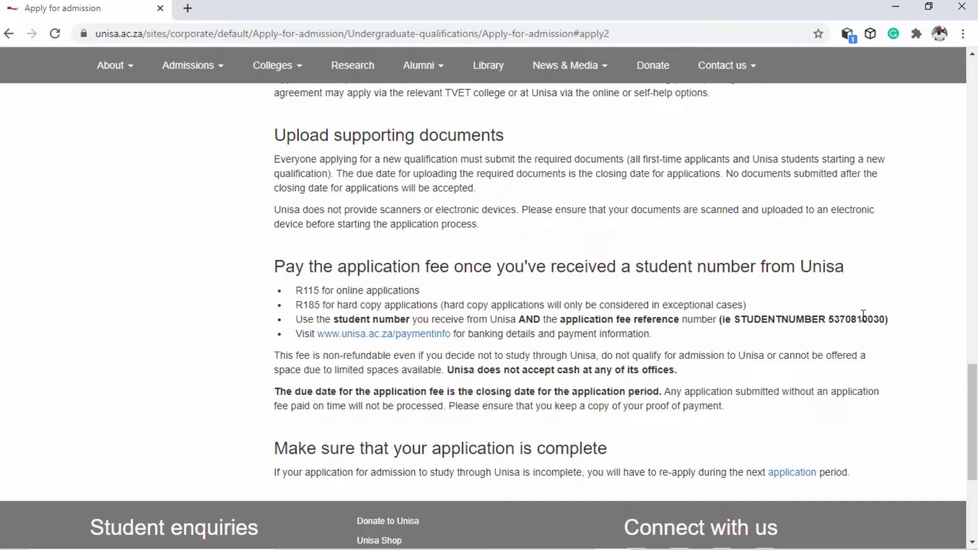
scroll(806, 334, up, 5)
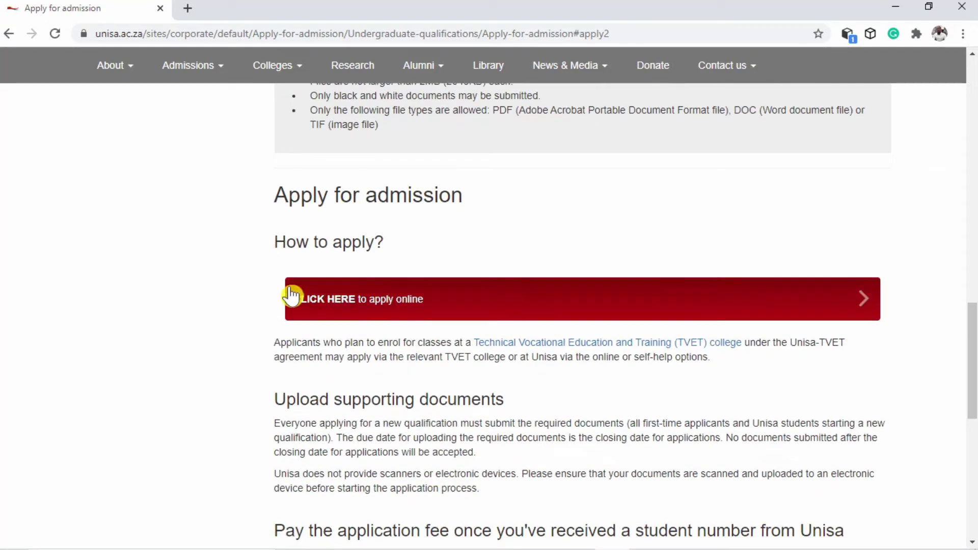
Start an online undergraduate application, indicating no existing student number
click(389, 300)
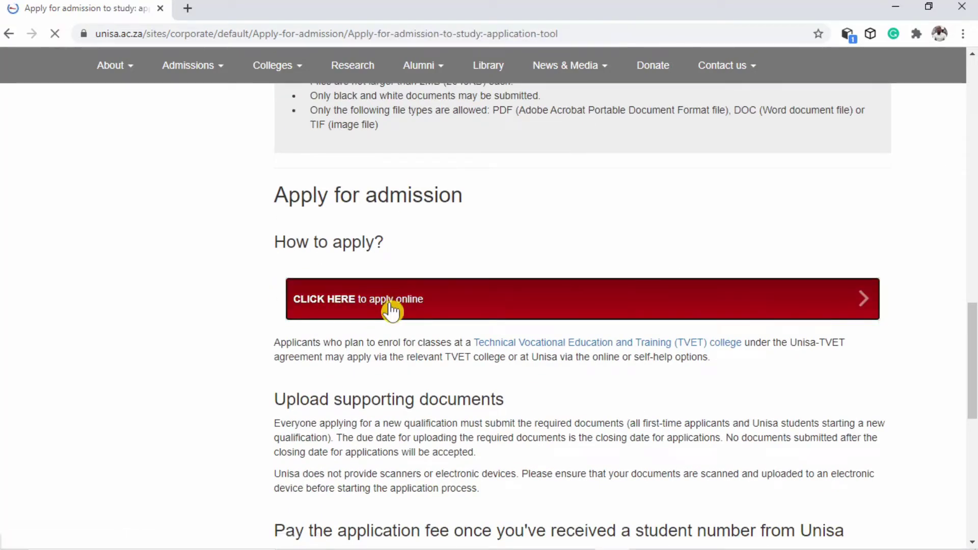
scroll(377, 265, down, 4)
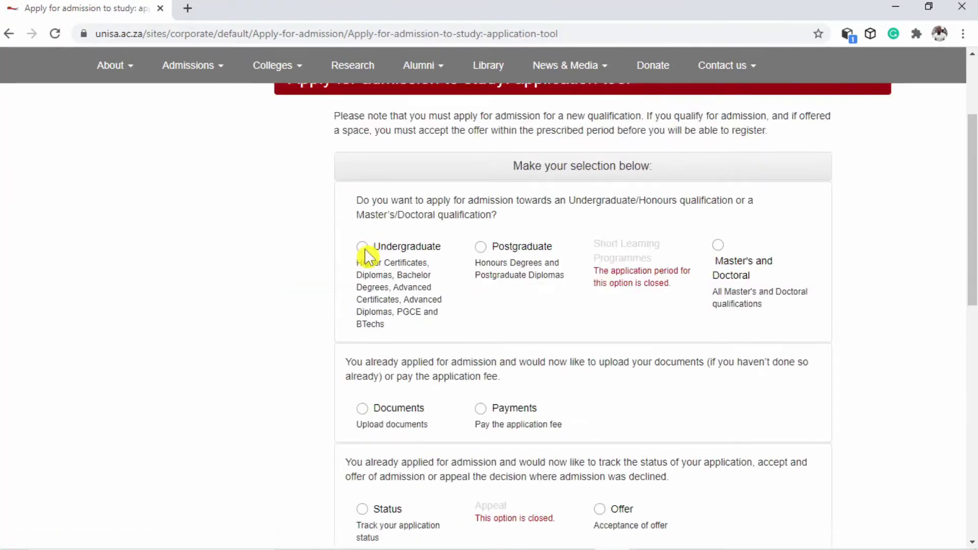
click(362, 247)
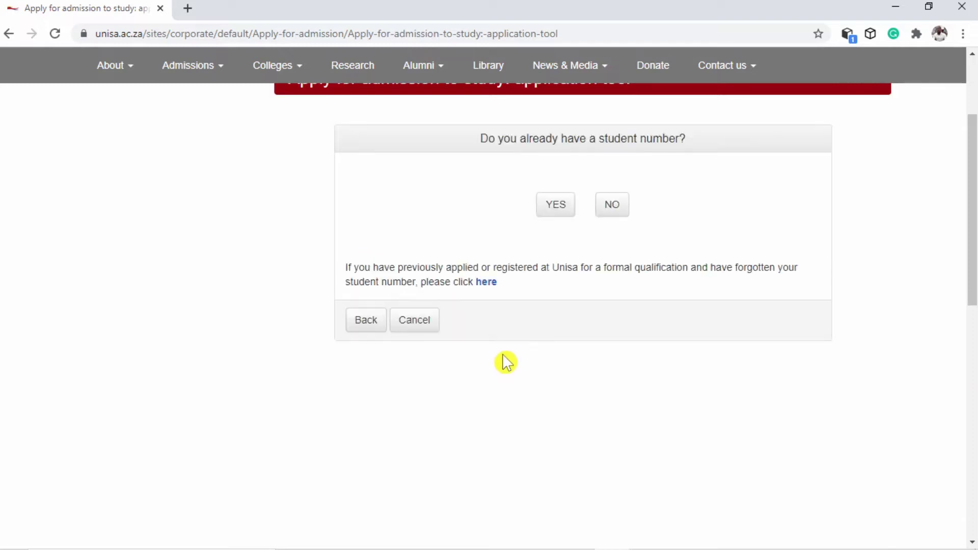
scroll(489, 306, up, 1)
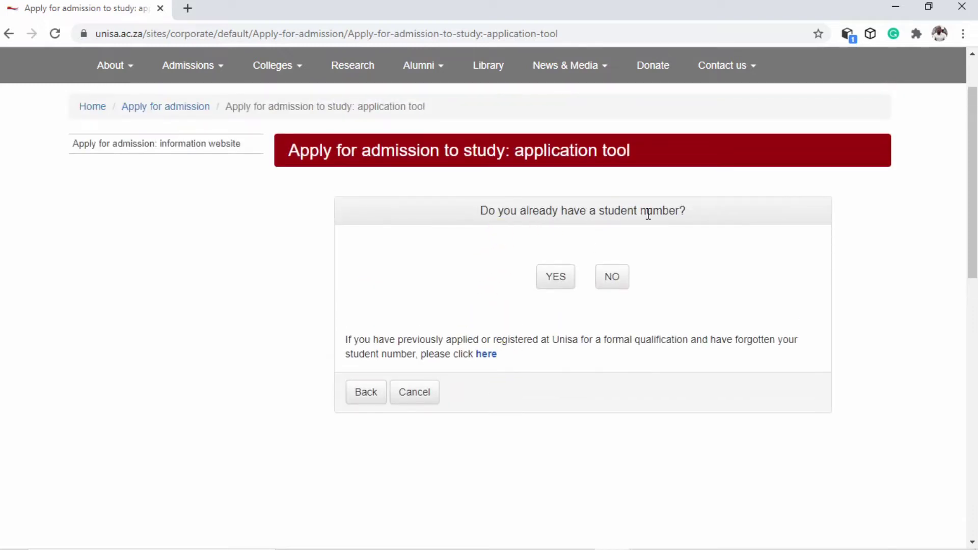
click(554, 286)
click(614, 284)
Fill in the applicant's surname, forename and date of birth
click(586, 282)
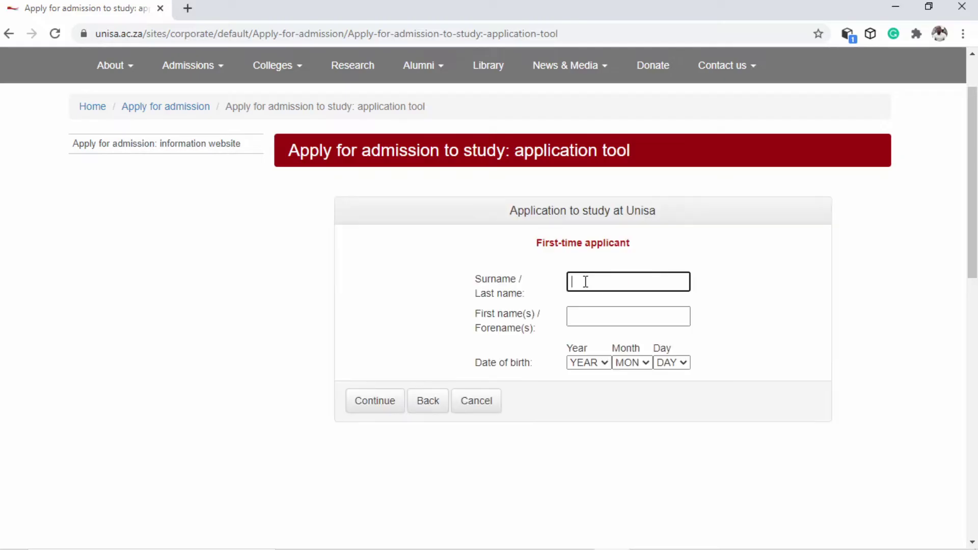
text(Malambe)
key(Tab)
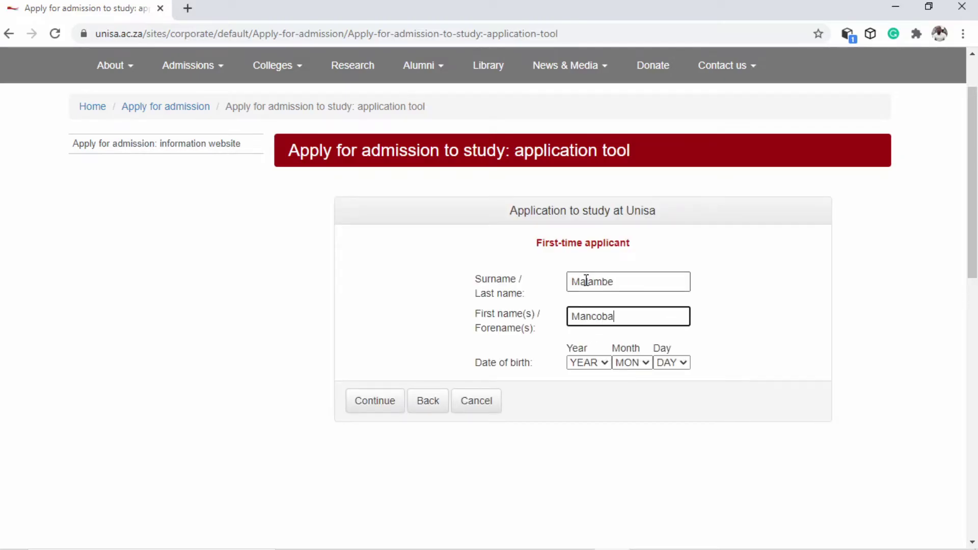
click(593, 365)
scroll(586, 179, down, 1)
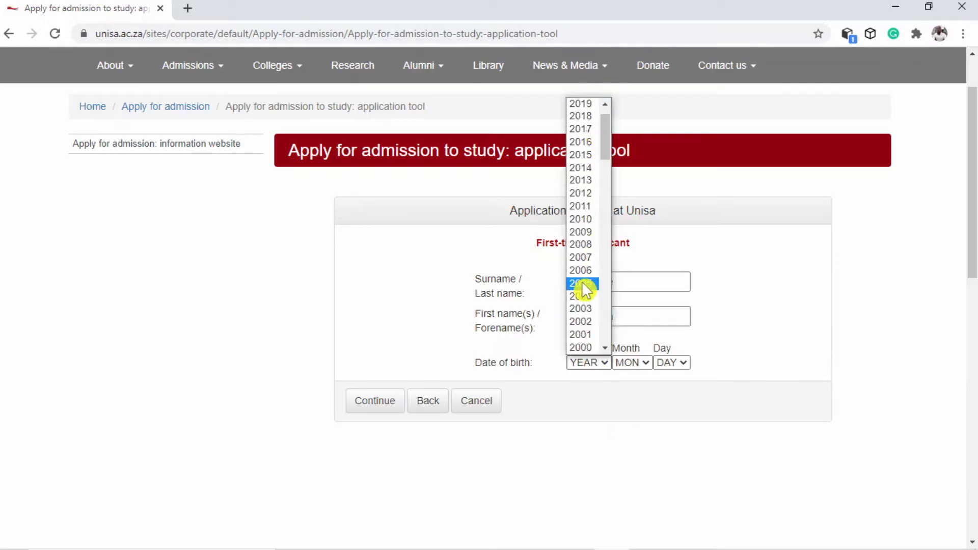
scroll(583, 284, down, 10)
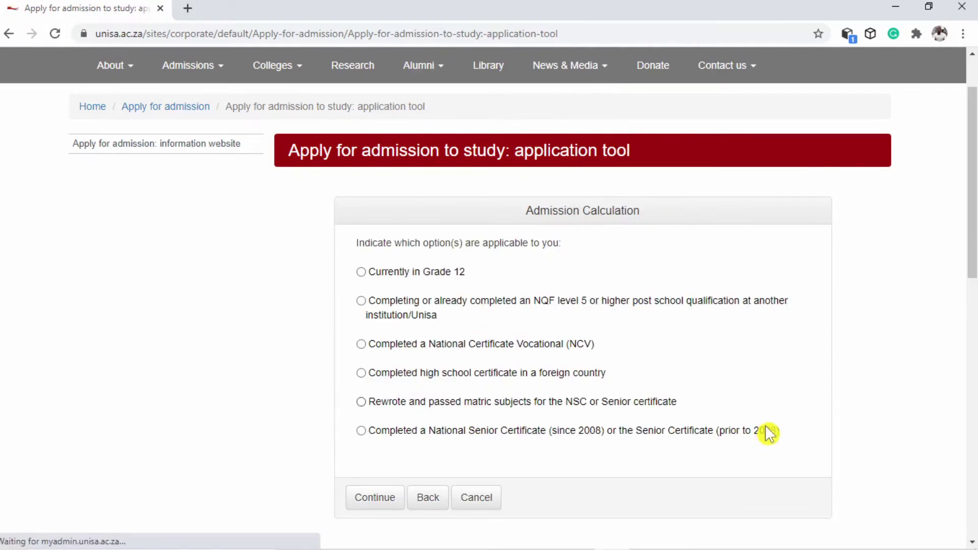
Complete the Admission Calculation school-qualification question and continue to qualification choice
scroll(746, 362, down, 1)
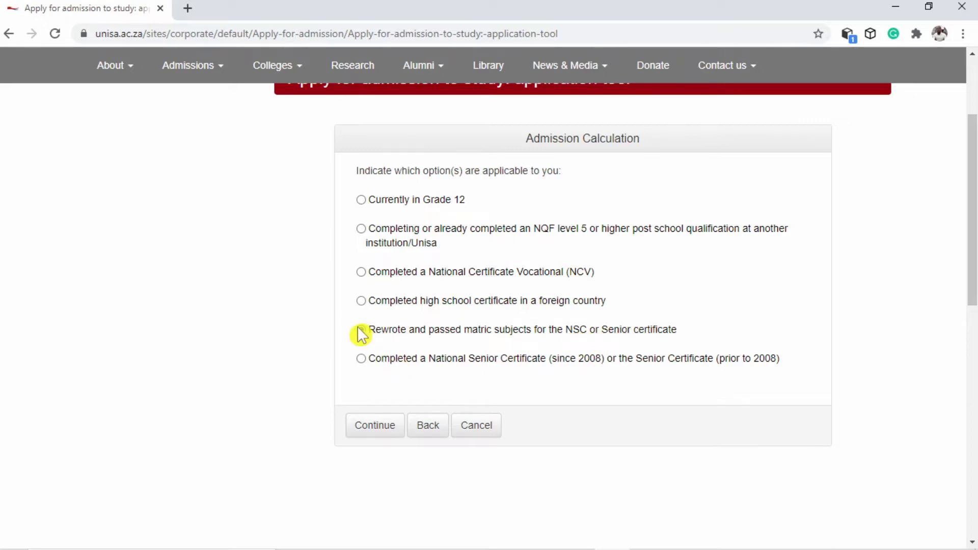
click(370, 425)
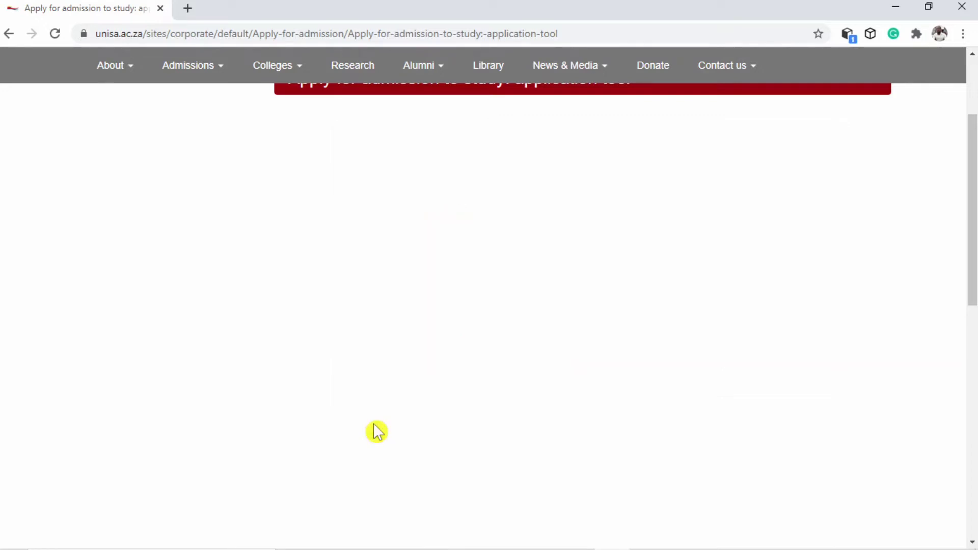
scroll(541, 368, down, 2)
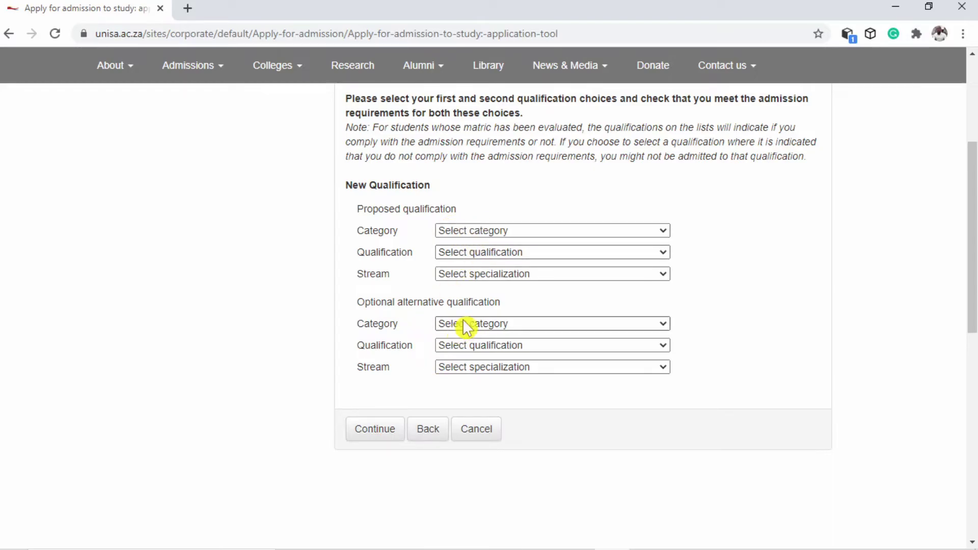
Set the proposed qualification to Bachelor Degrees, 98766 Supply Chain, SCM stream
click(497, 229)
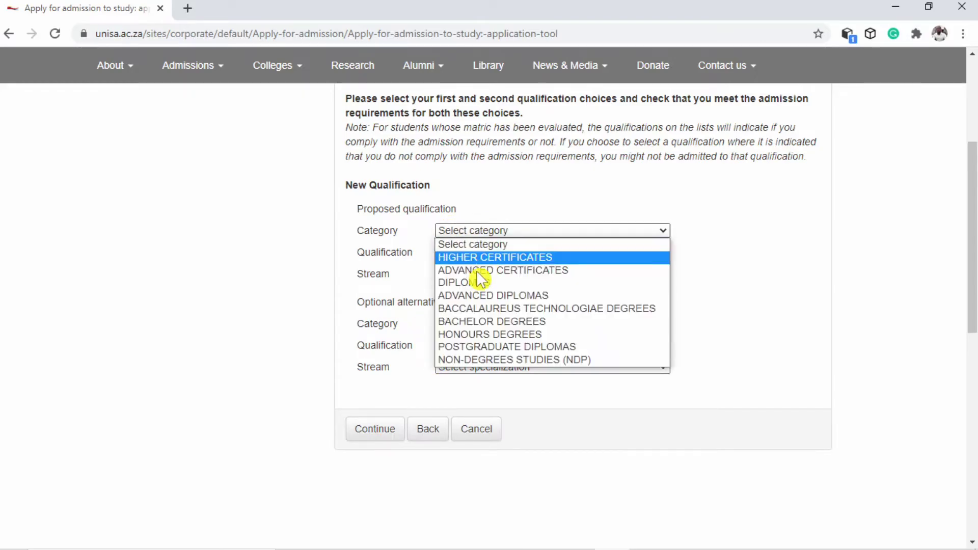
click(472, 321)
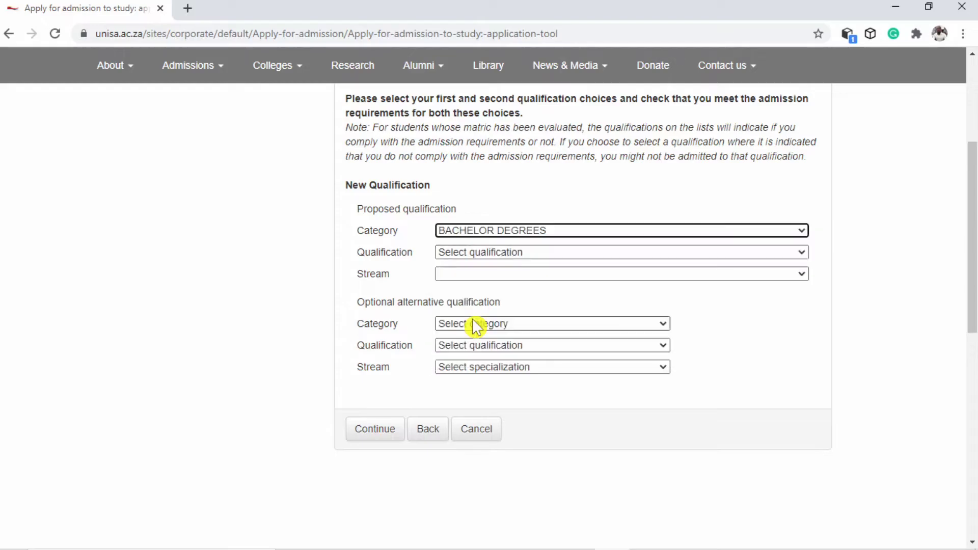
click(498, 253)
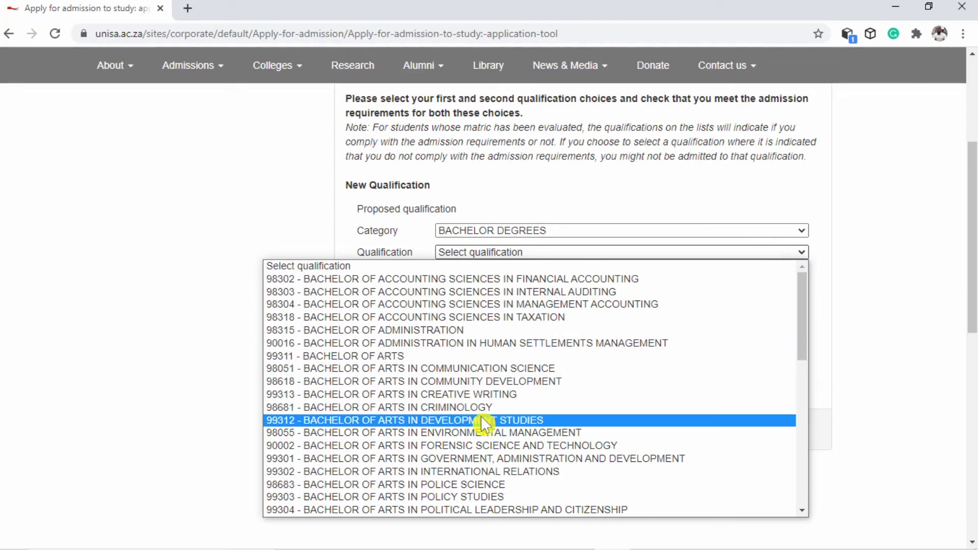
scroll(492, 424, down, 8)
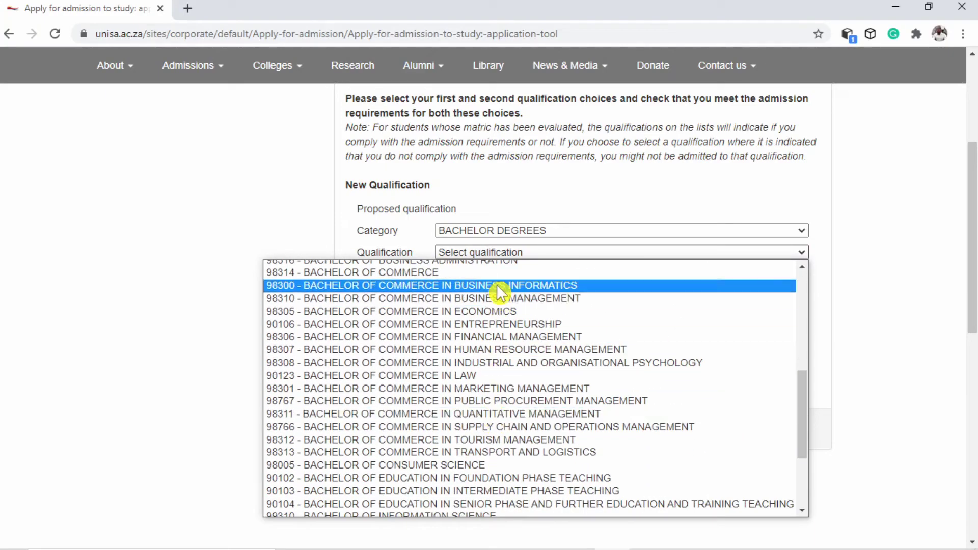
click(485, 427)
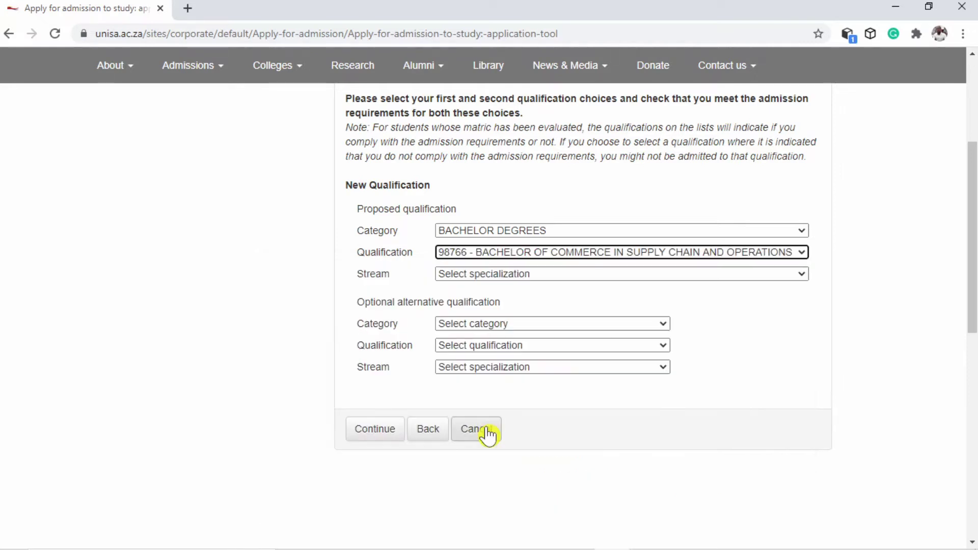
click(499, 274)
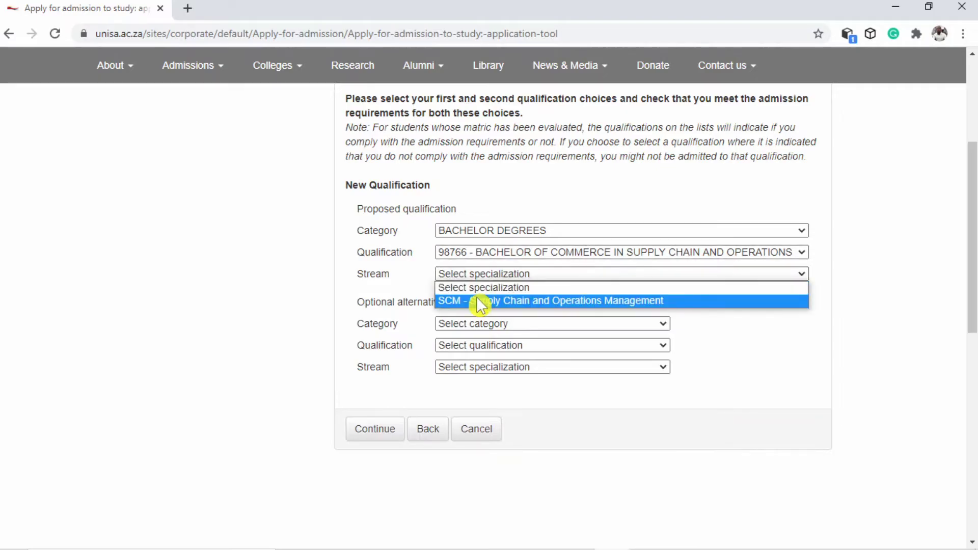
click(476, 296)
scroll(544, 305, down, 1)
Set the alternative qualification to Bachelor Degrees, 98308 Psychology, IOP stream, and submit
click(508, 252)
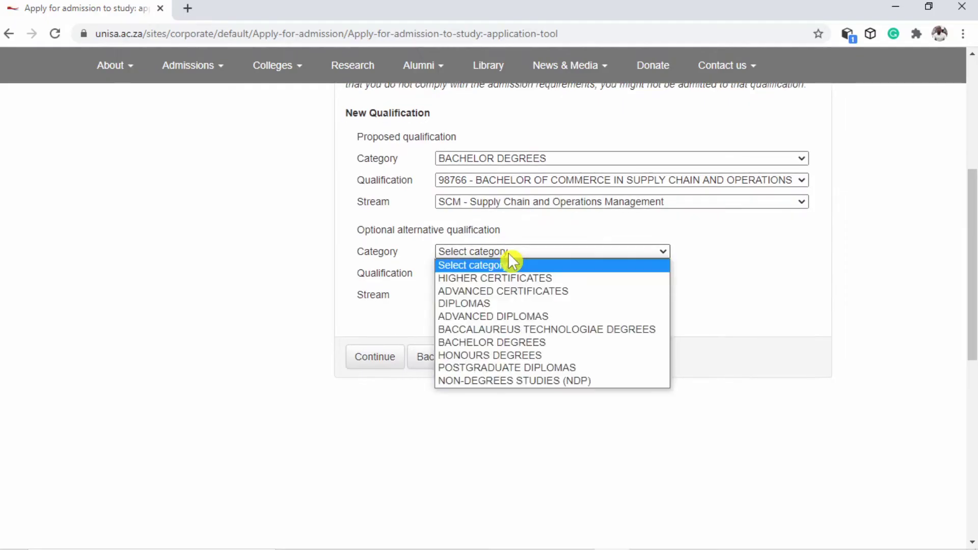
click(480, 339)
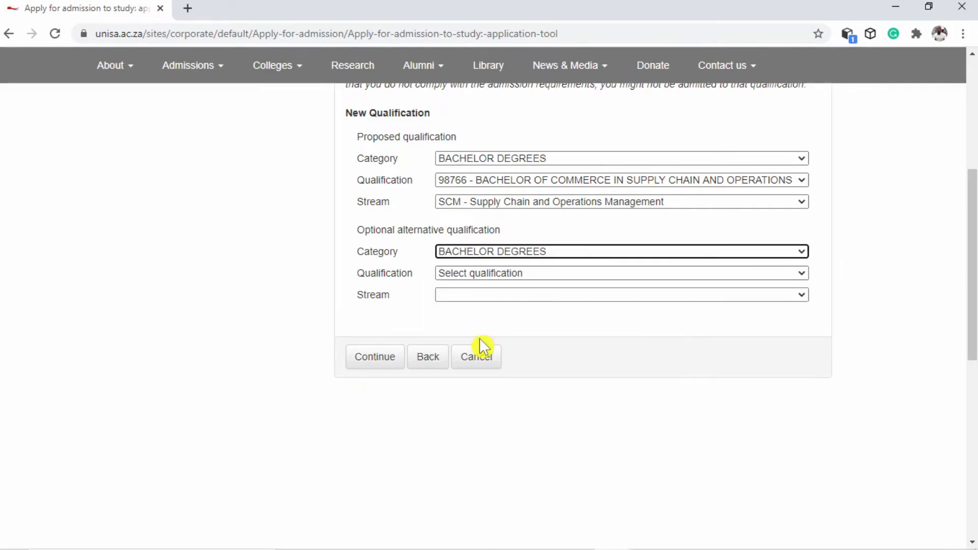
click(498, 275)
scroll(511, 384, down, 10)
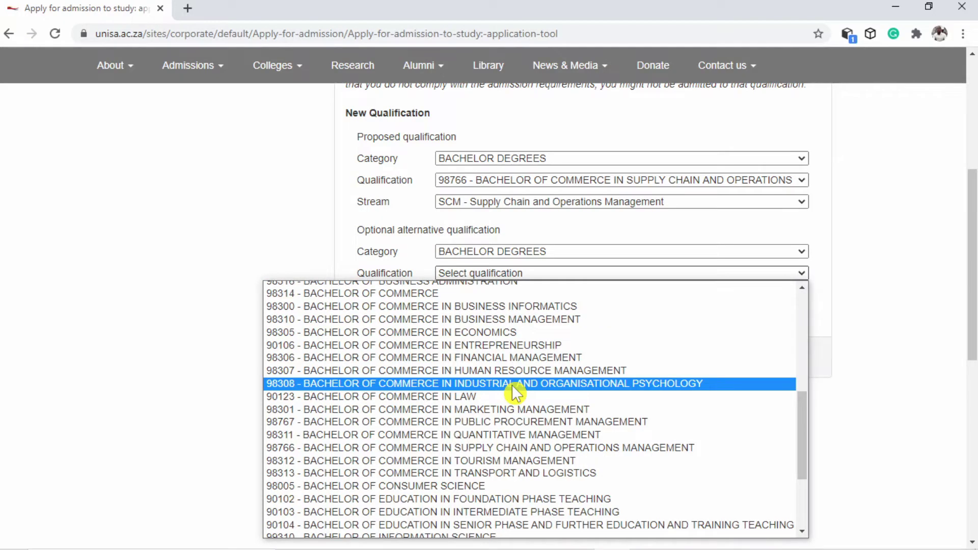
click(511, 384)
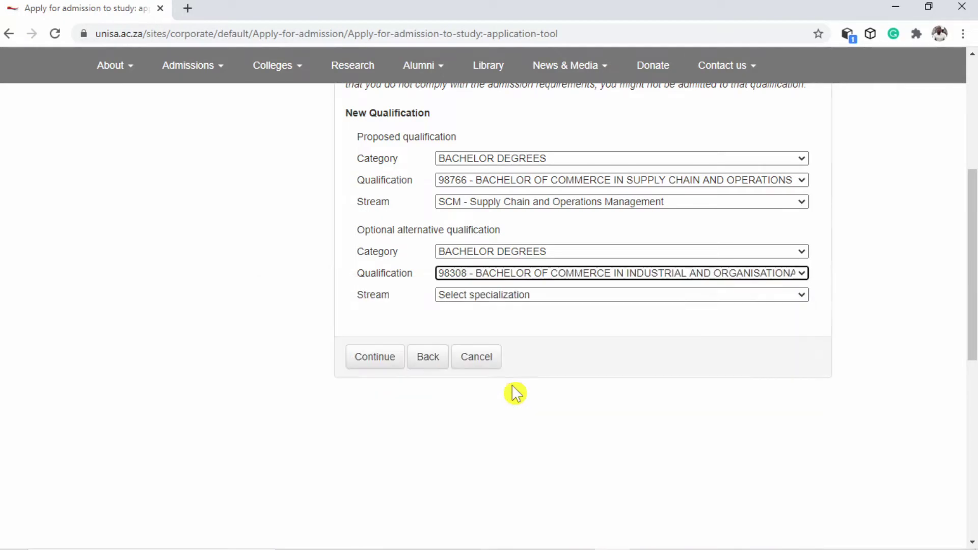
click(503, 296)
click(500, 320)
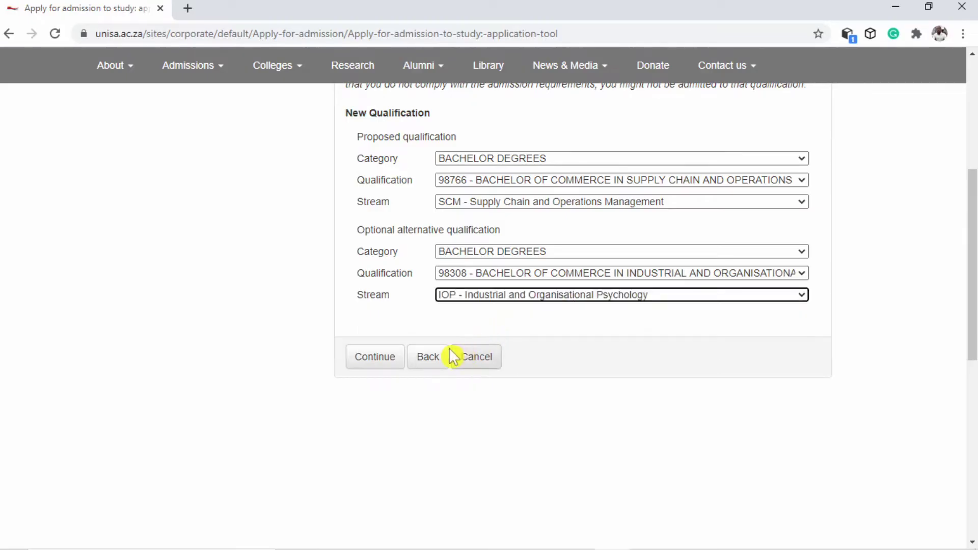
click(374, 359)
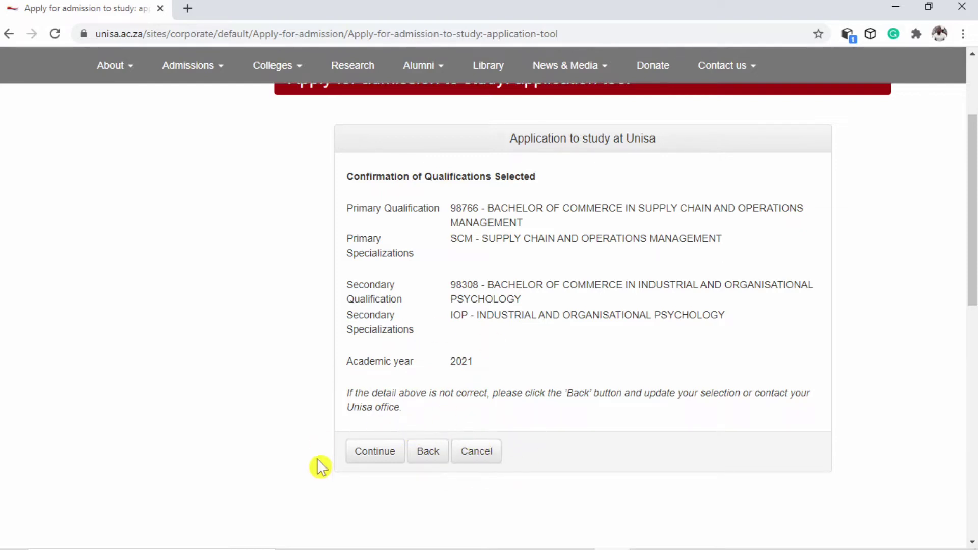
Accept the qualifications, then enter the applicant's initials and title MR
click(375, 451)
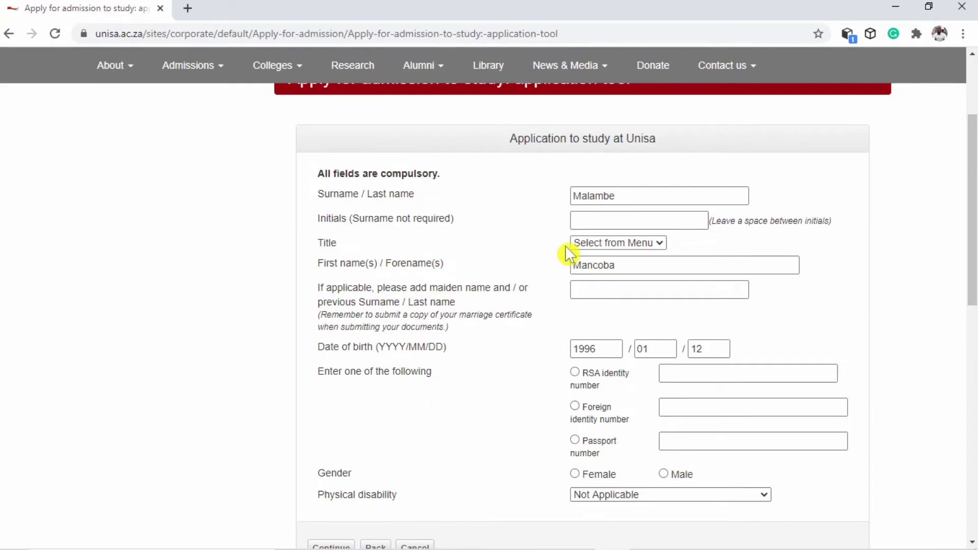
click(592, 218)
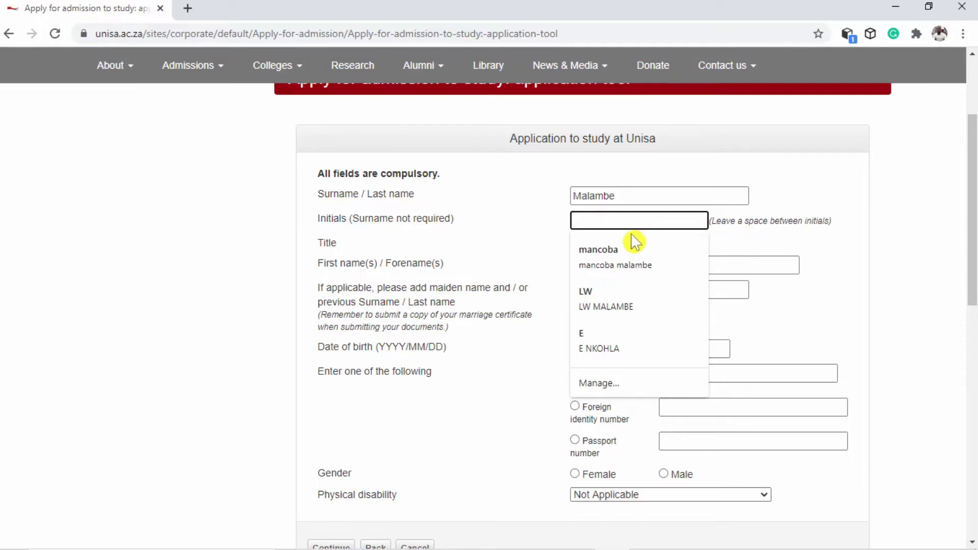
text(M M)
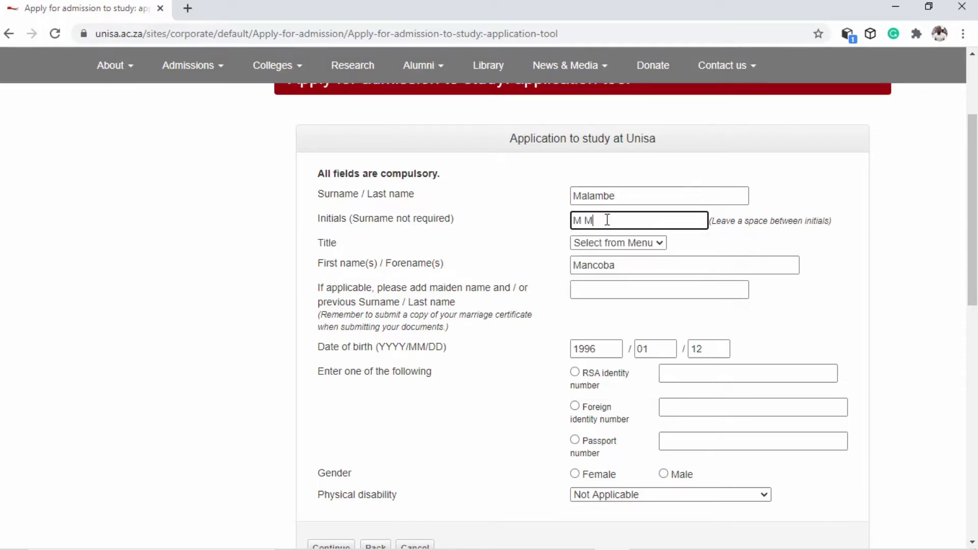
click(622, 243)
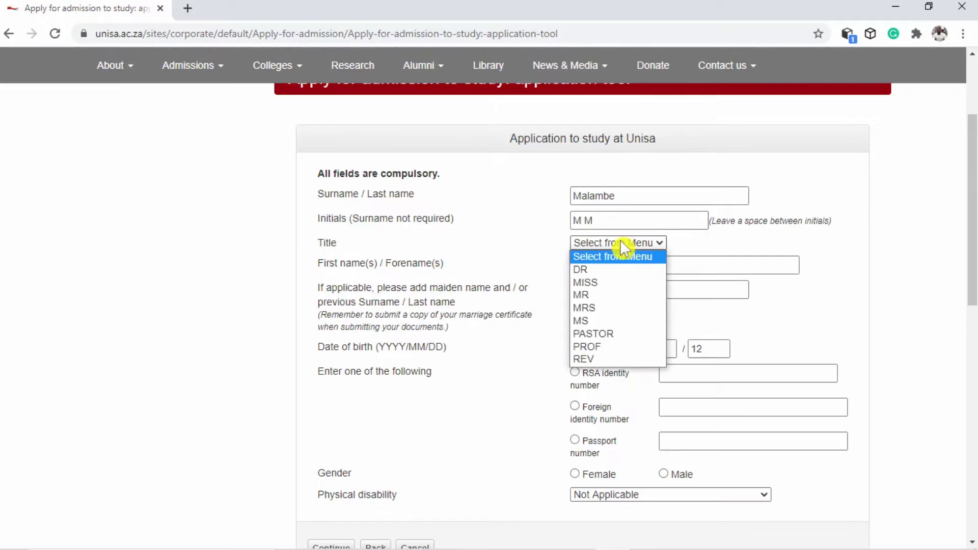
click(589, 294)
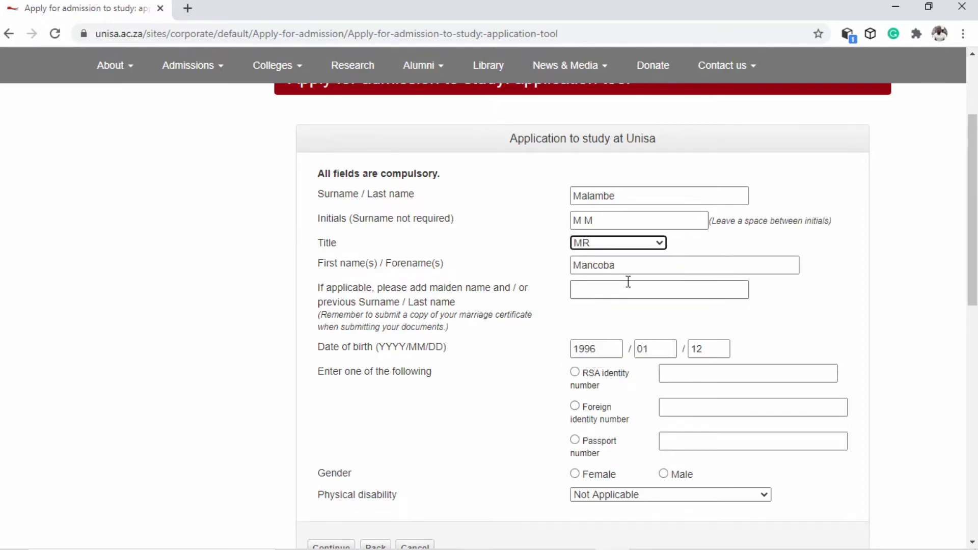
scroll(632, 353, down, 1)
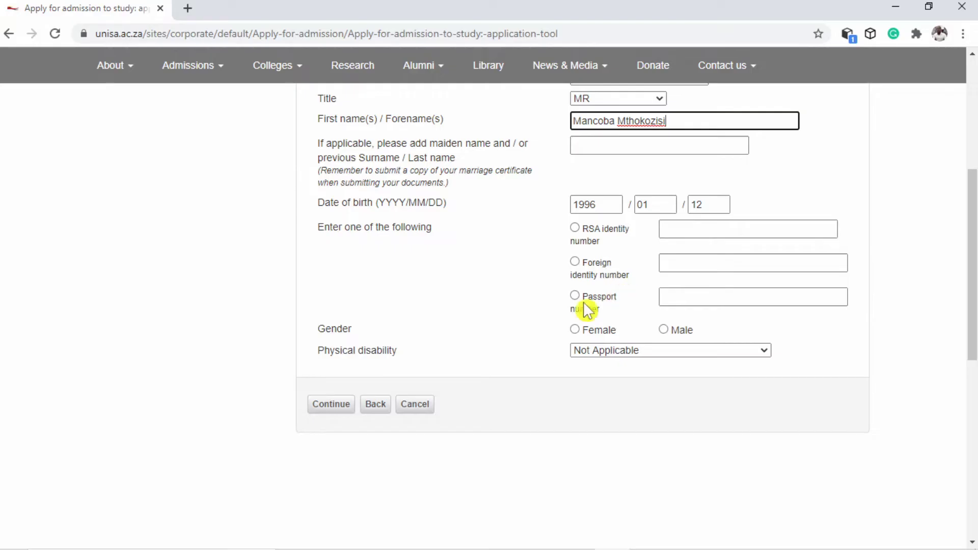
Identify with an RSA identity number, enter the ID number, select Male and submit
click(575, 228)
click(684, 230)
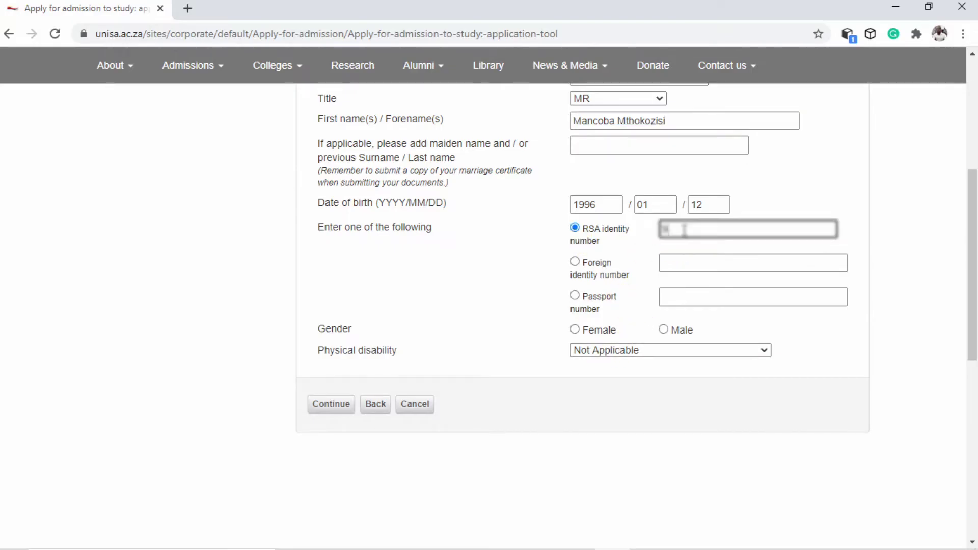
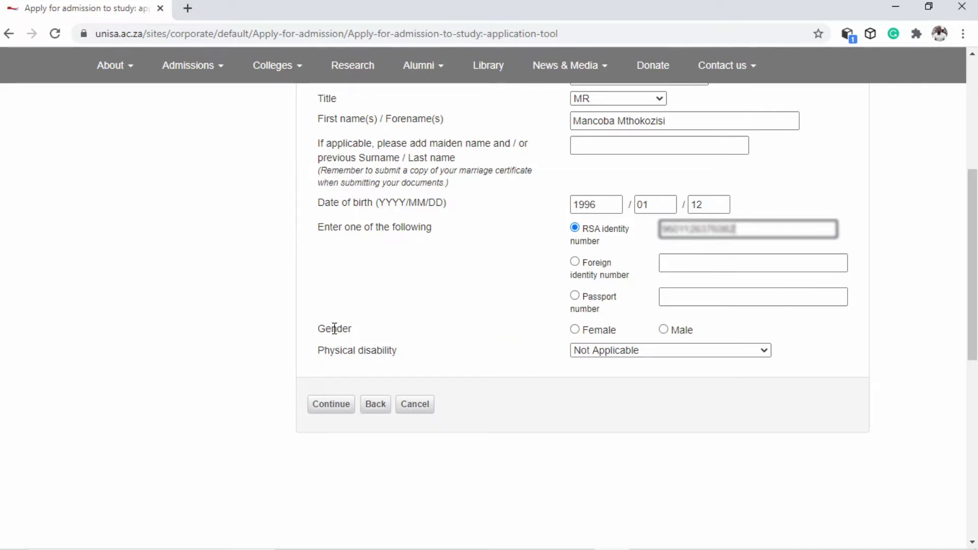
click(663, 331)
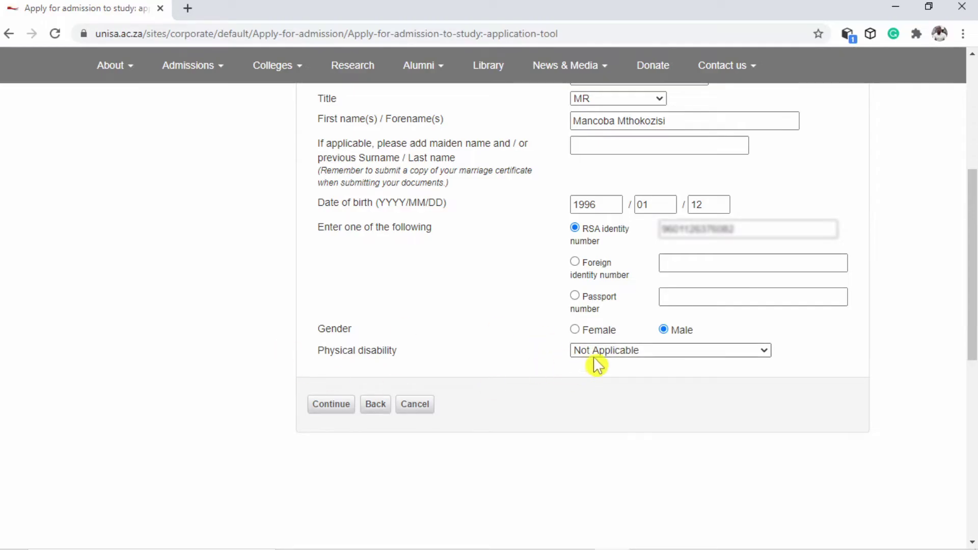
click(337, 406)
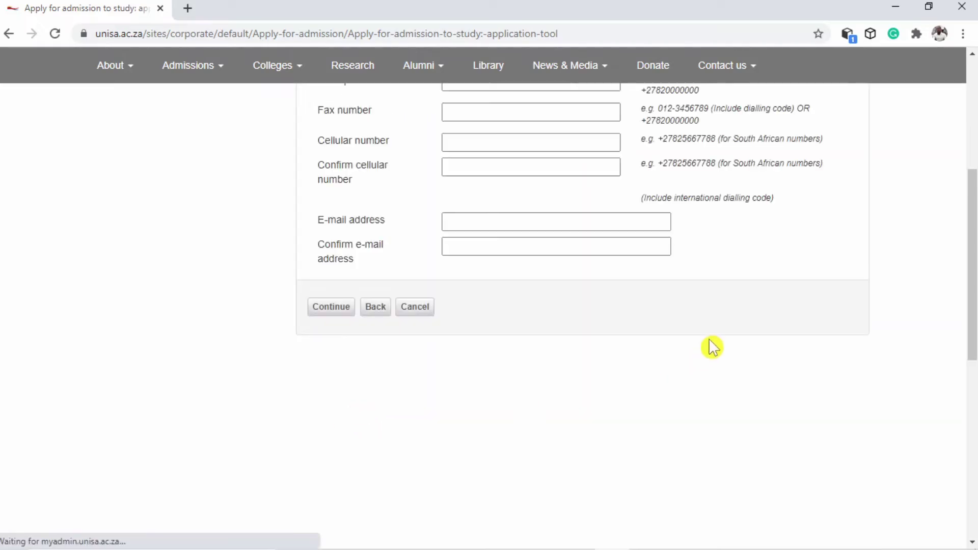
Enter the applicant's home phone and cellular numbers, and confirm the cellular number
scroll(712, 347, up, 3)
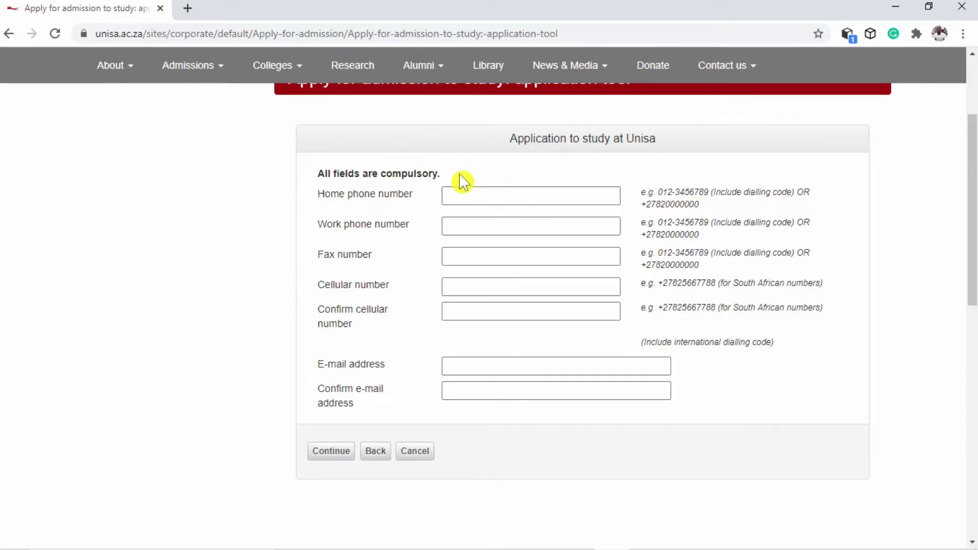
click(456, 197)
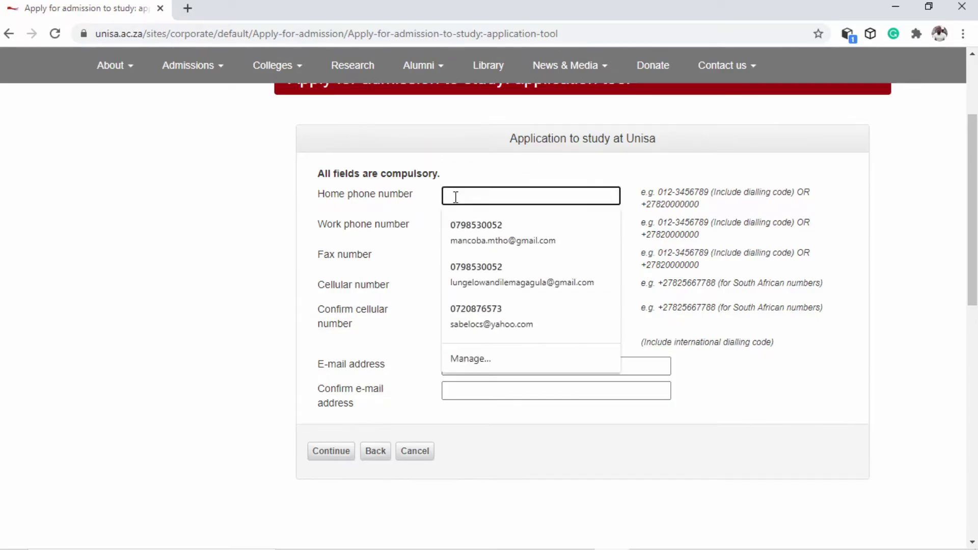
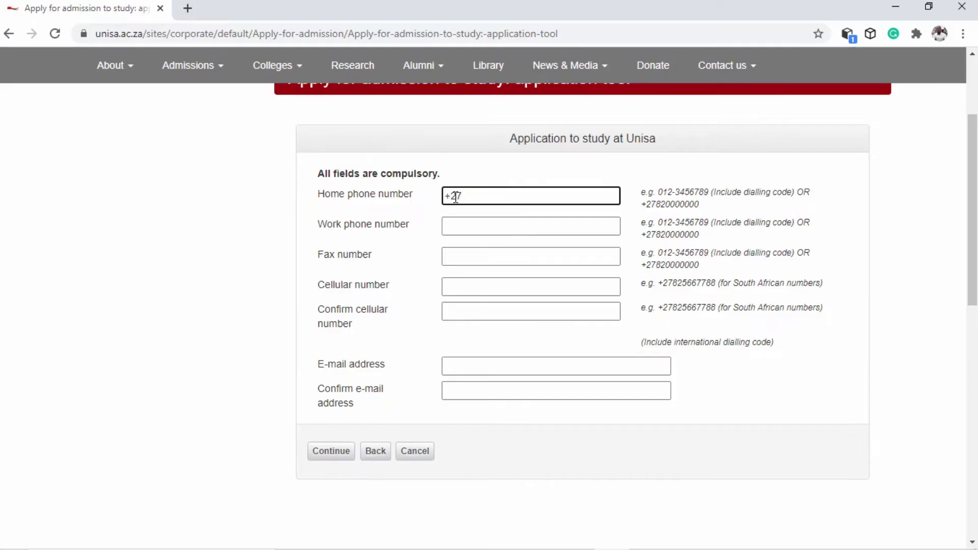
click(456, 285)
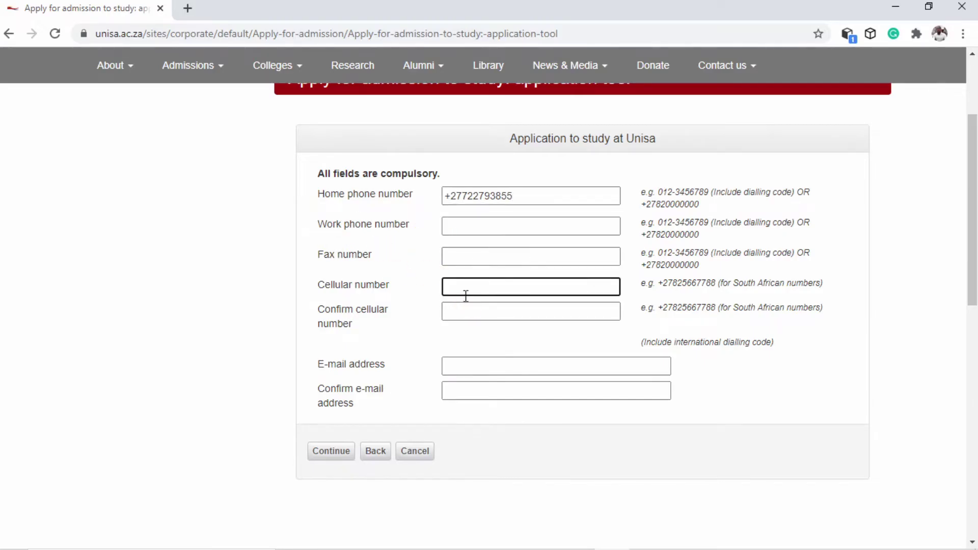
key(Tab)
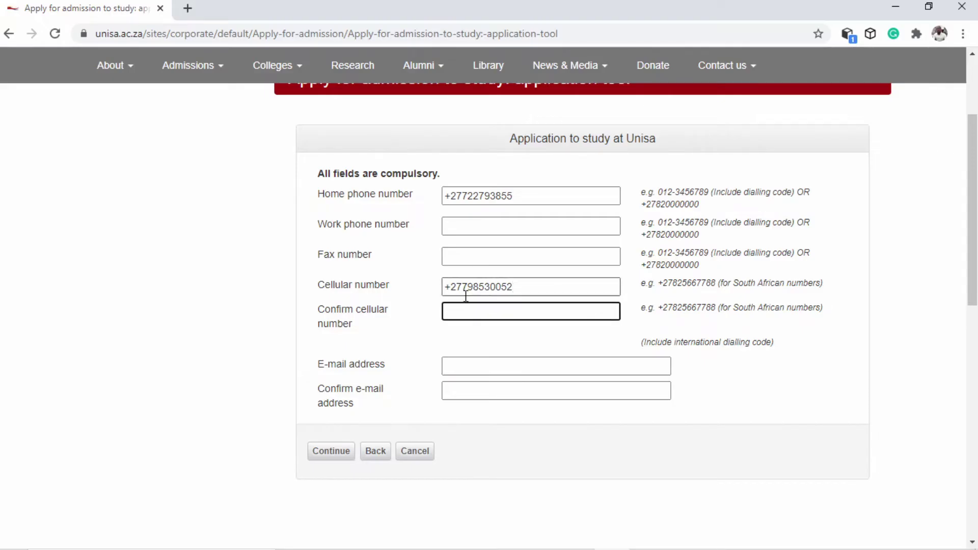
Enter and confirm the applicant's e-mail address, then submit the contact details
click(476, 367)
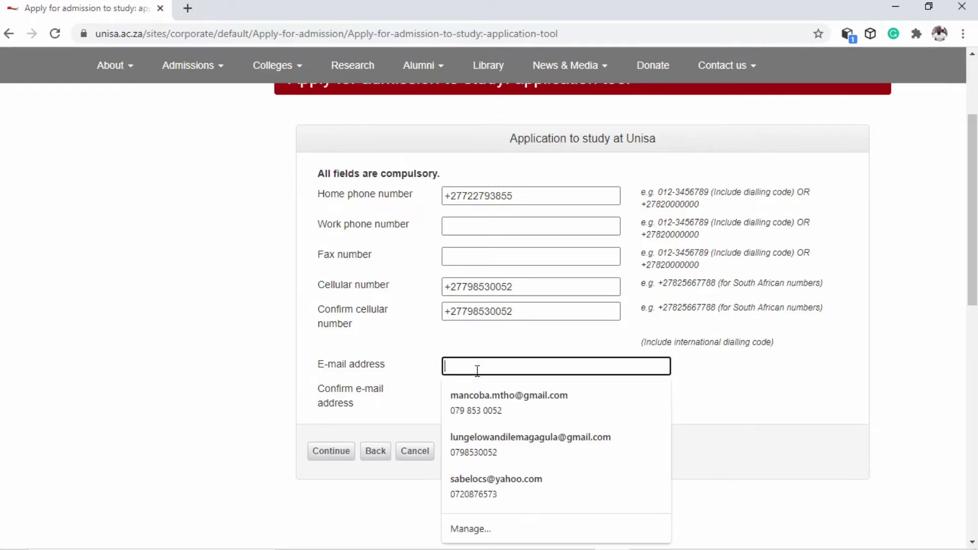
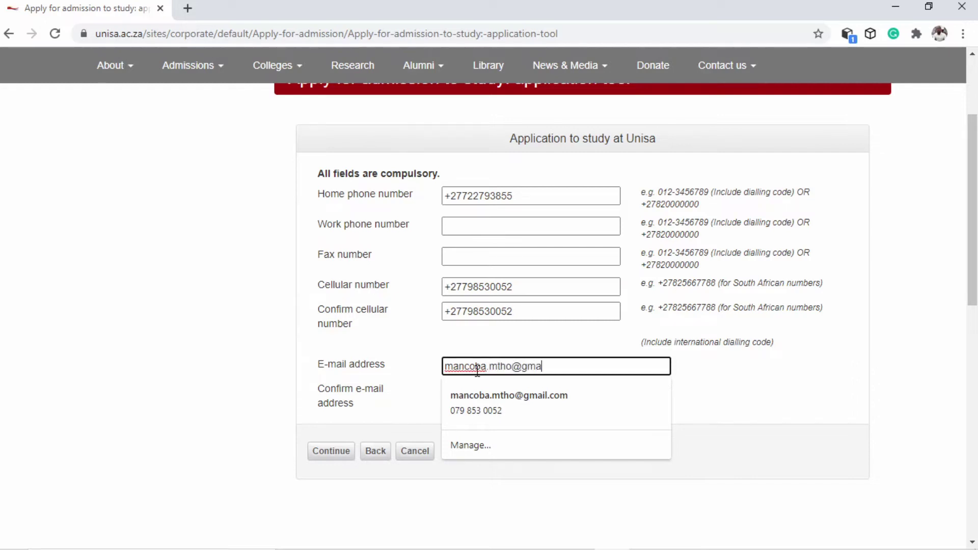
key(Tab)
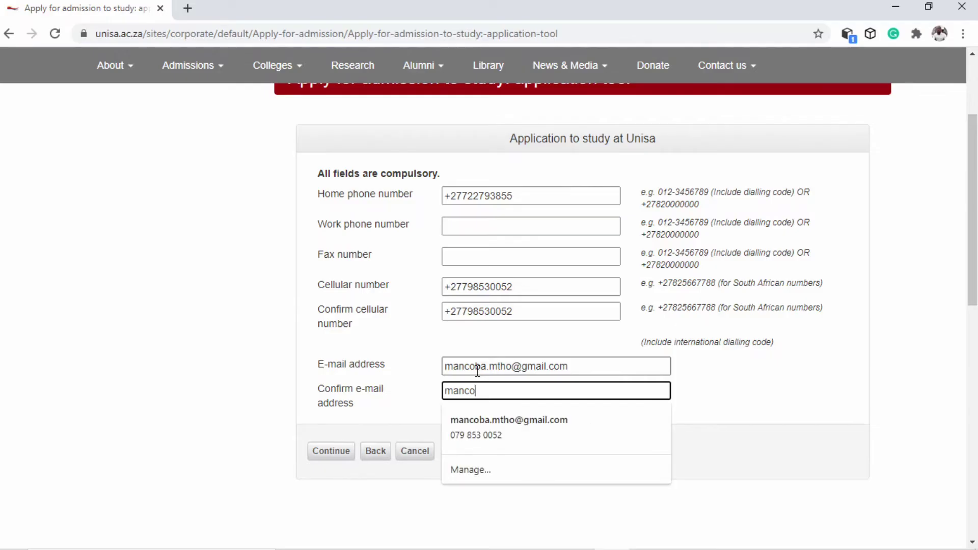
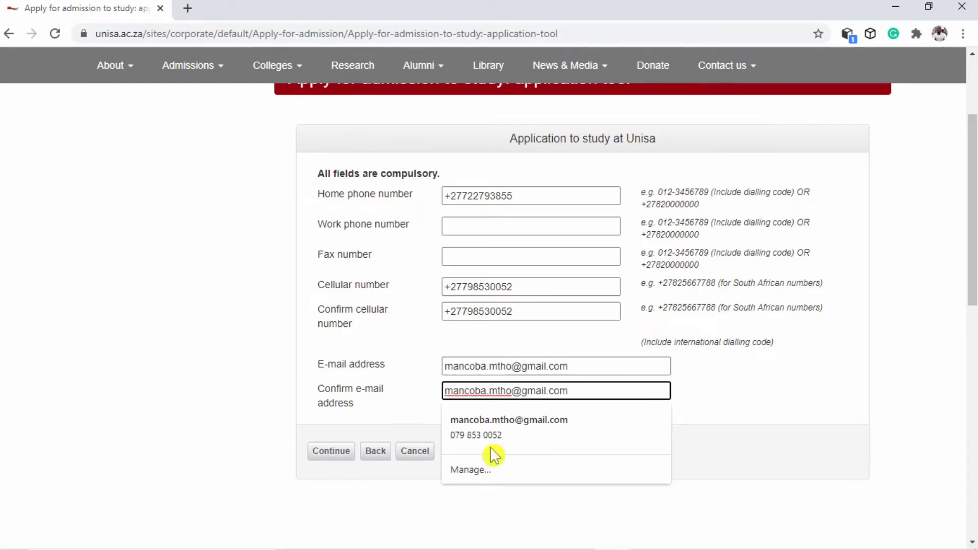
click(405, 404)
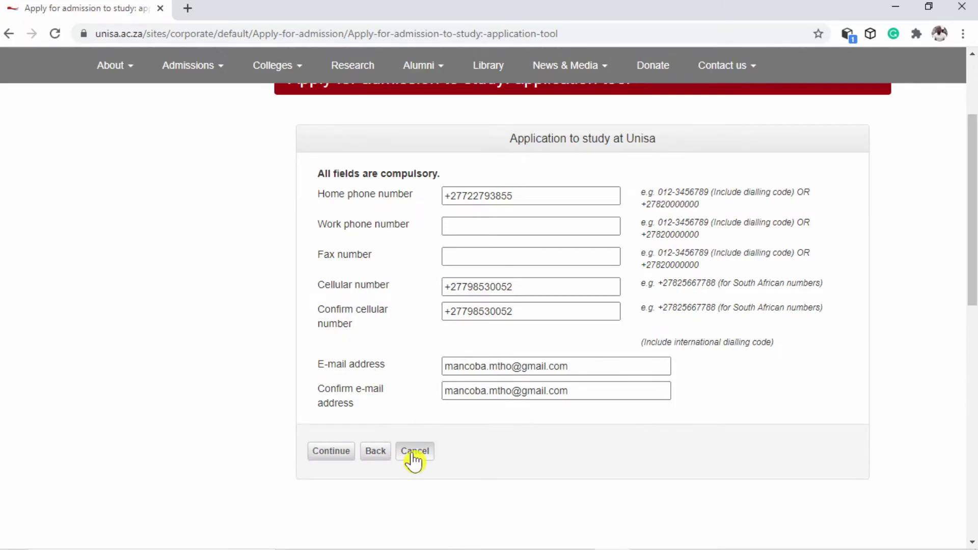
click(335, 453)
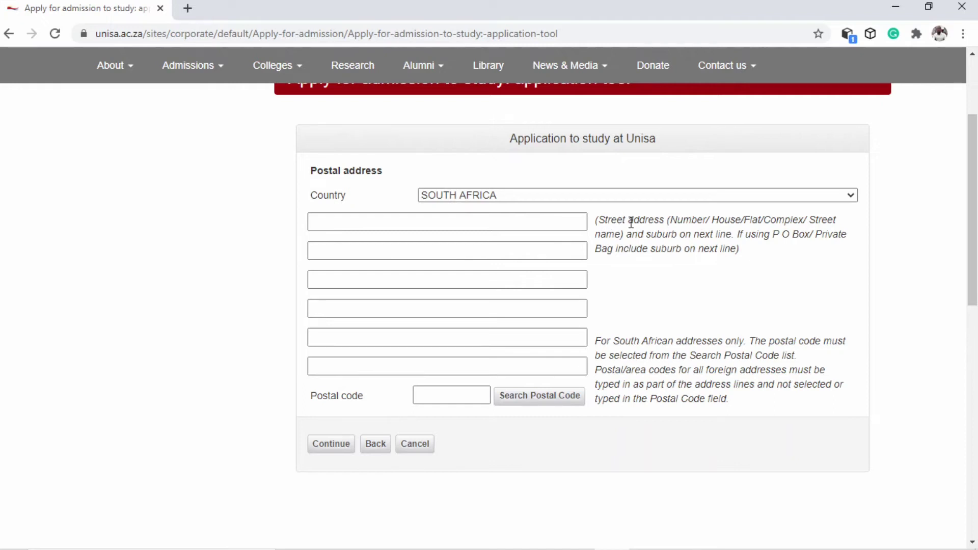
Enter the PO box and suburb lines of the postal address, then search postal codes
click(464, 223)
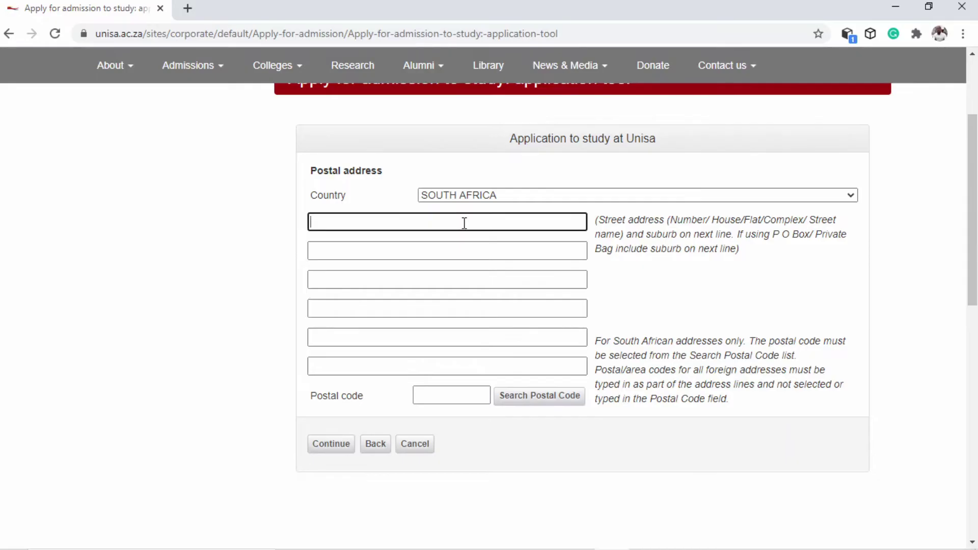
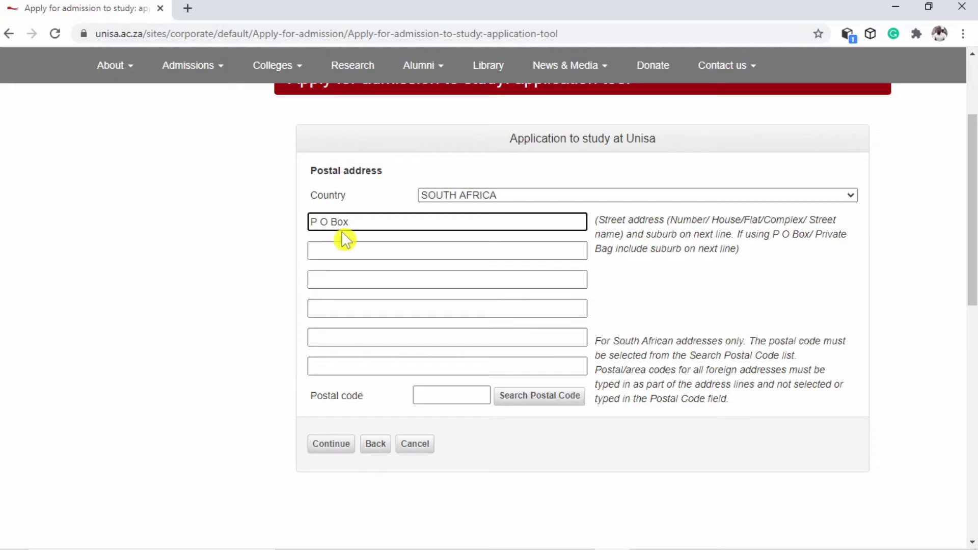
key(Tab)
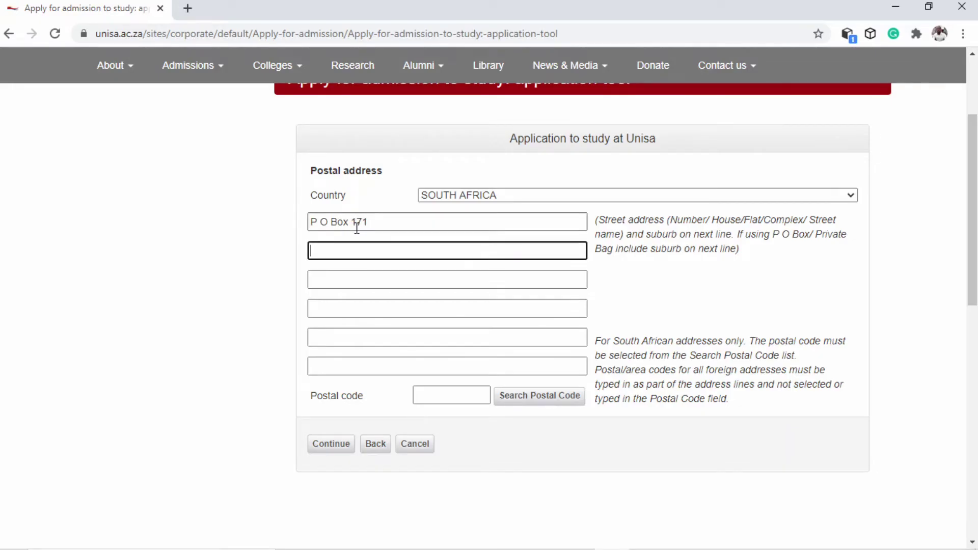
text(Low'sc)
key(BackSpace)
text(creek)
key(Tab)
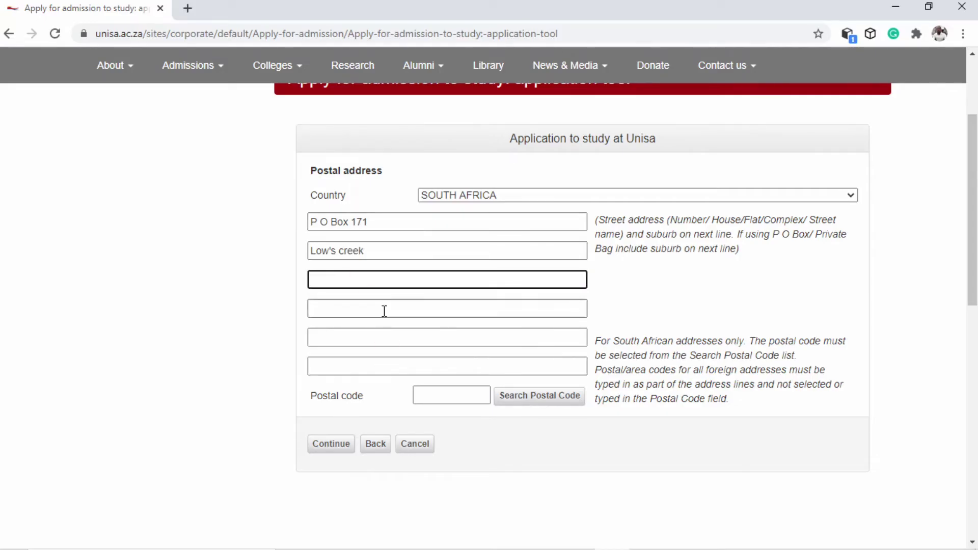
key(Tab)
key(Tab)
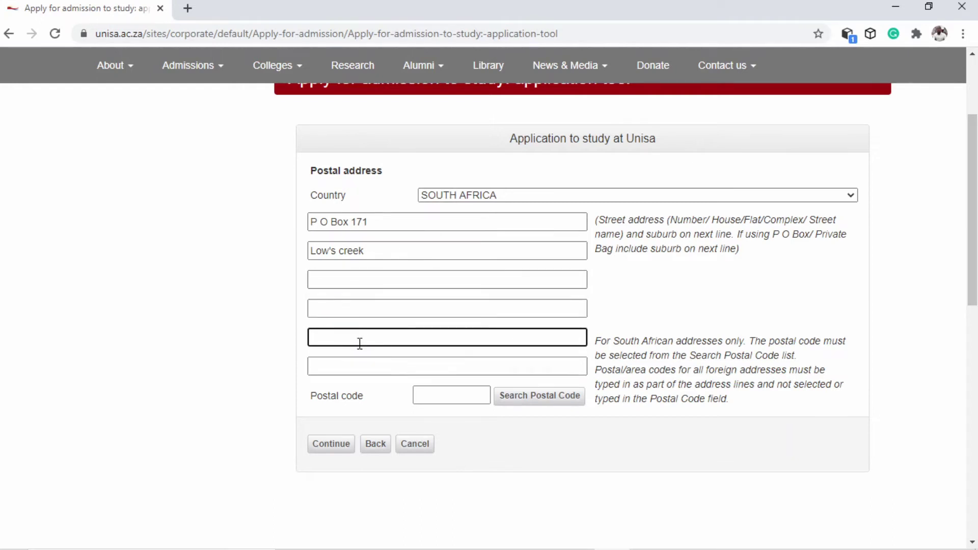
click(389, 365)
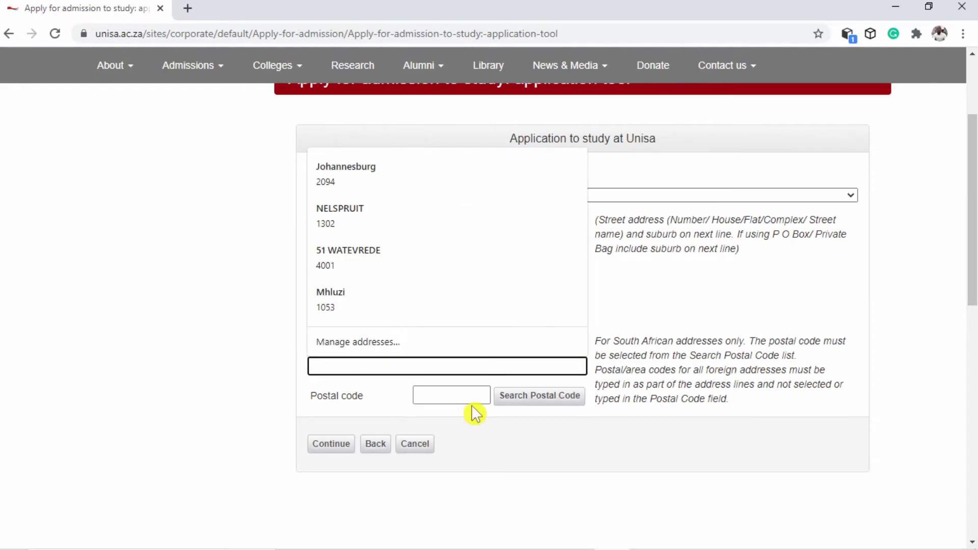
click(530, 398)
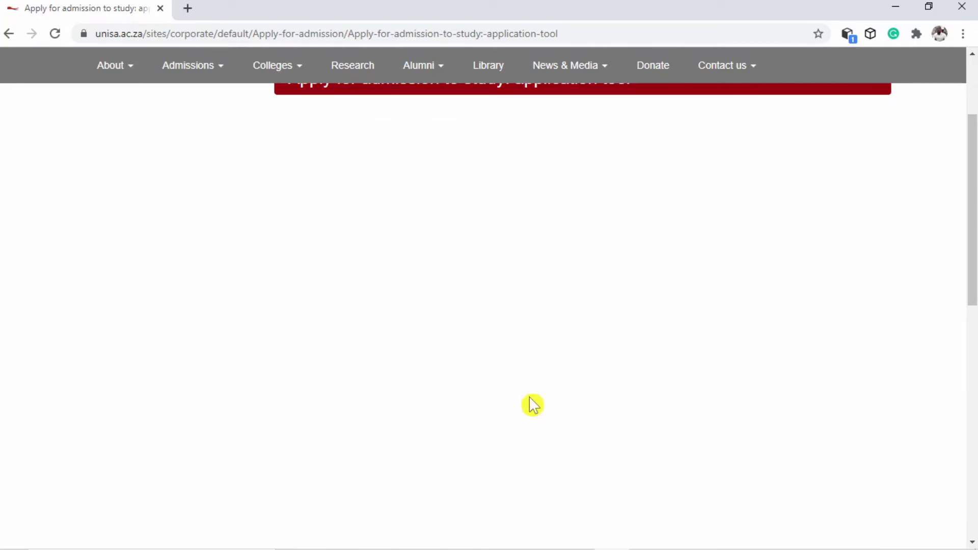
Search postal codes by the postal address suburb name
click(426, 194)
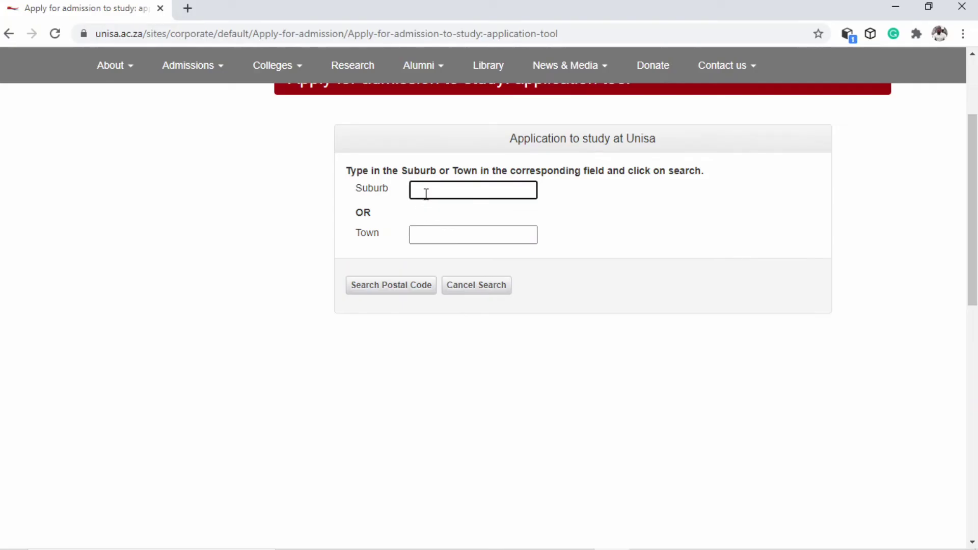
text(Low)
key(BackSpace)
text(cr)
key(BackSpace)
key(BackSpace)
text('s creek)
click(377, 287)
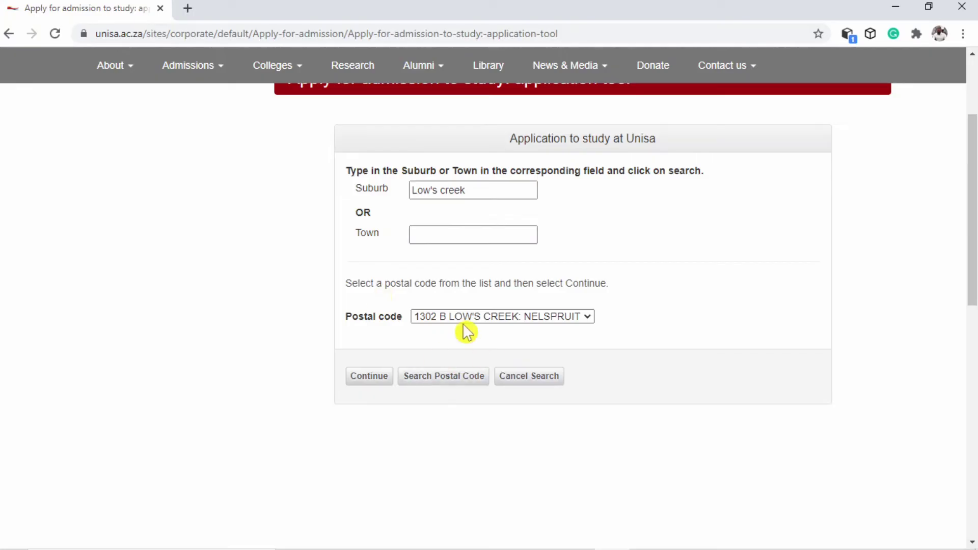
Choose postal code 1302 from the matches and save the postal address
click(514, 316)
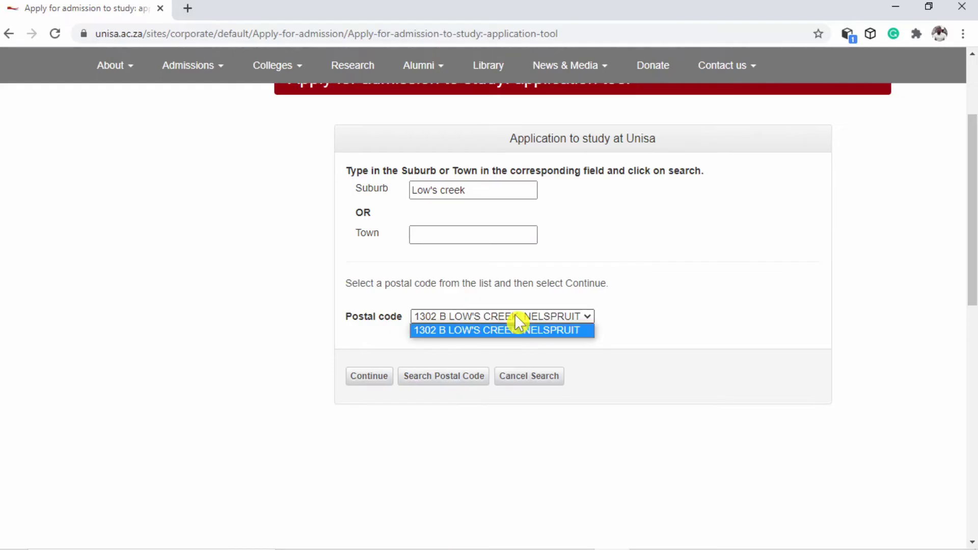
click(585, 316)
click(585, 316)
click(479, 330)
click(371, 377)
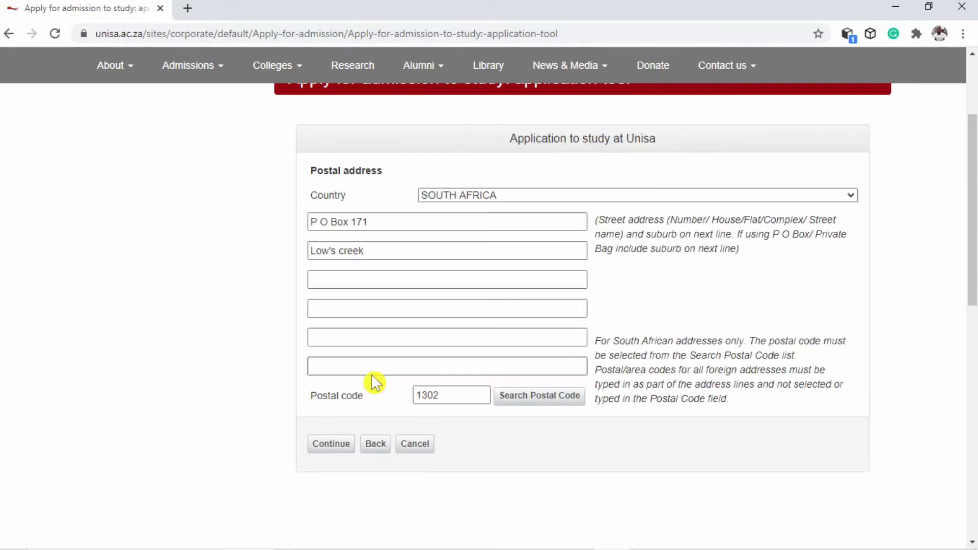
click(335, 444)
click(348, 200)
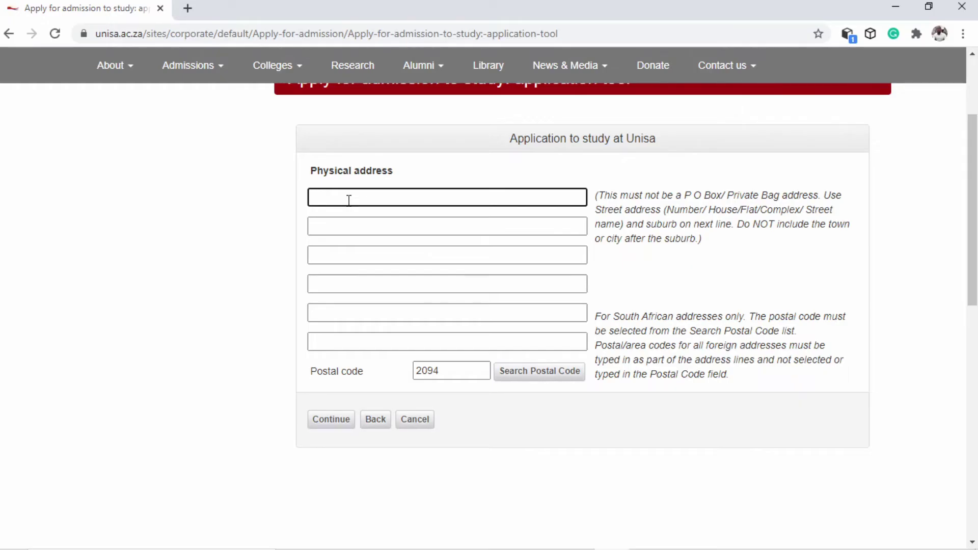
Enter the street and suburb physical address lines with postal code 2094 and save
key(Tab)
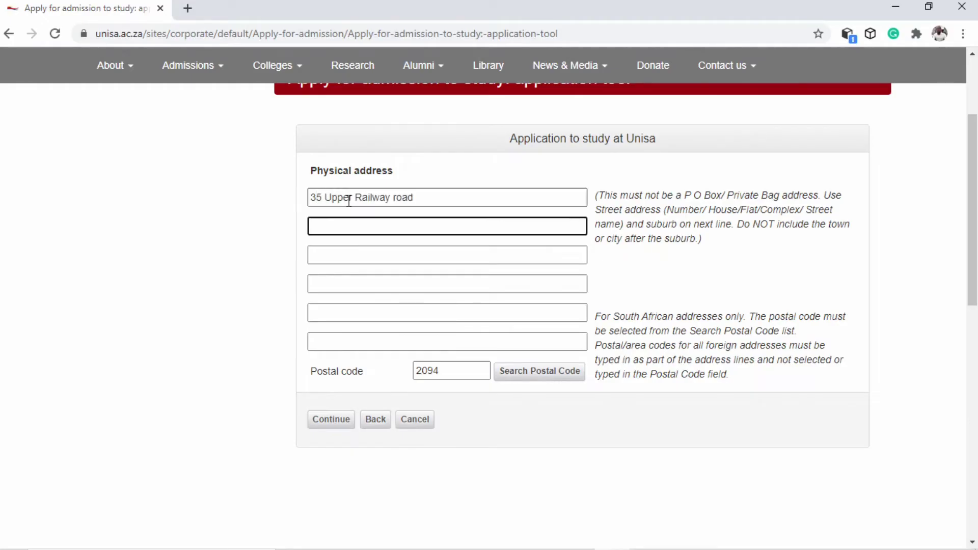
text(New Doornfontei)
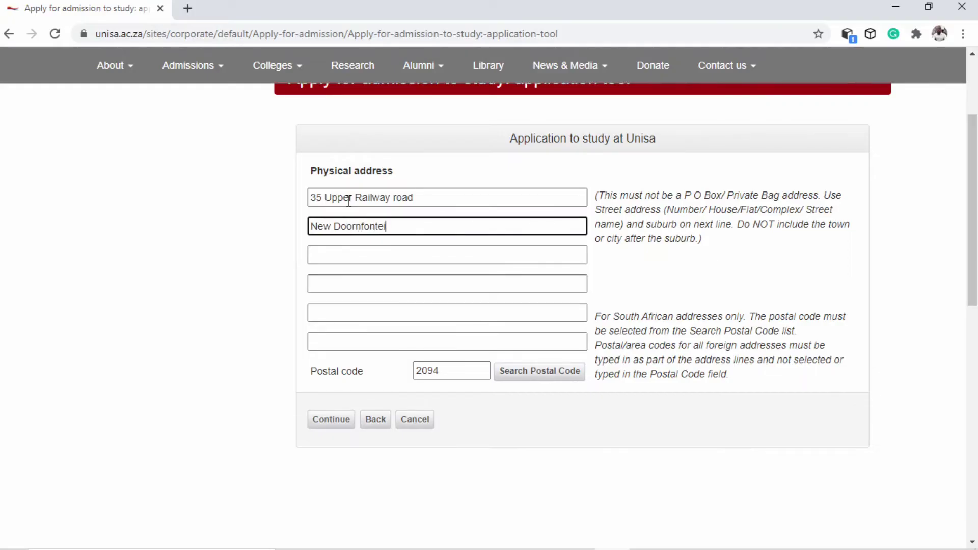
key(BackSpace)
text(n)
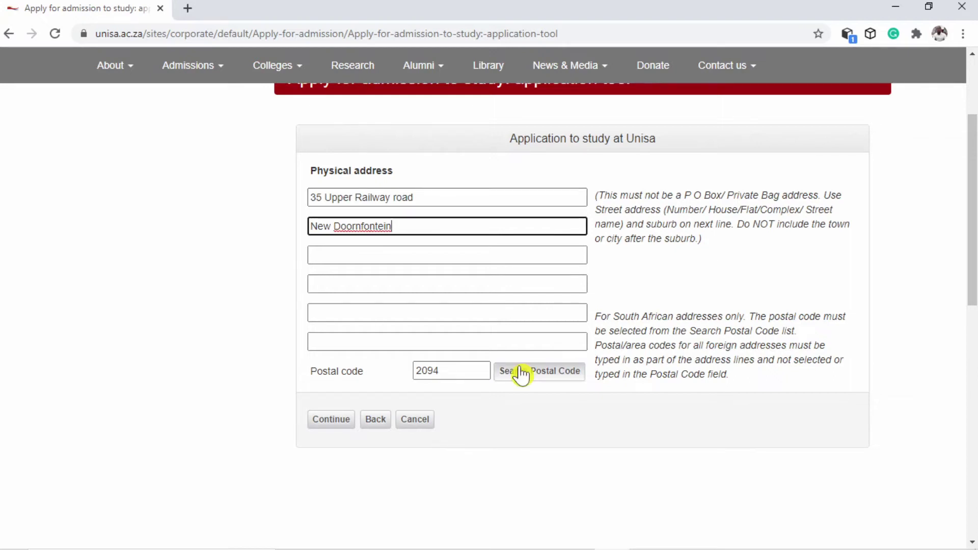
click(521, 374)
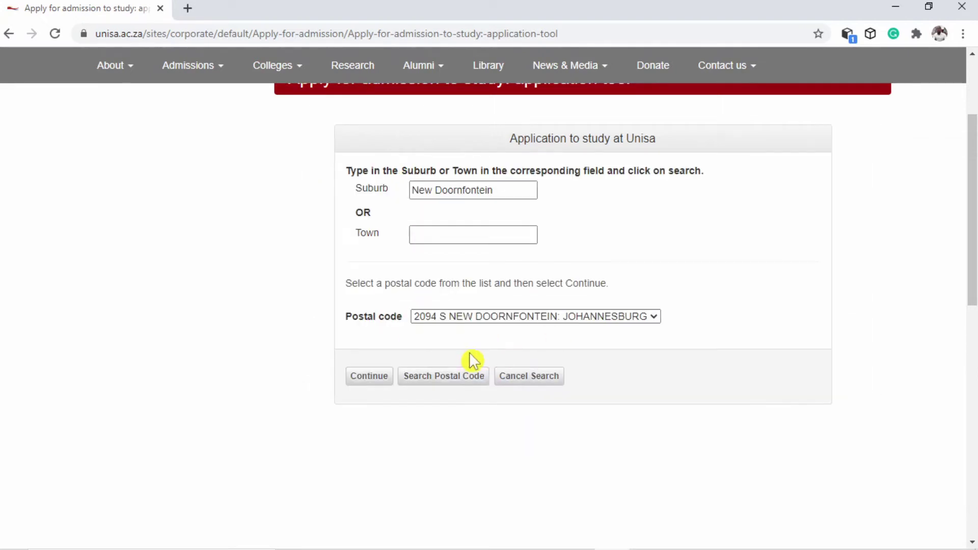
click(382, 380)
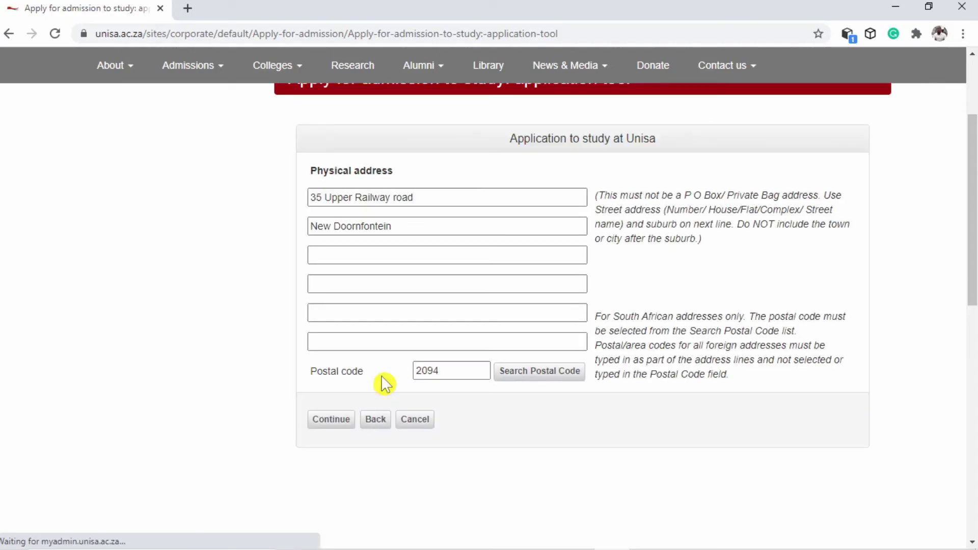
scroll(383, 383, down, 3)
click(335, 277)
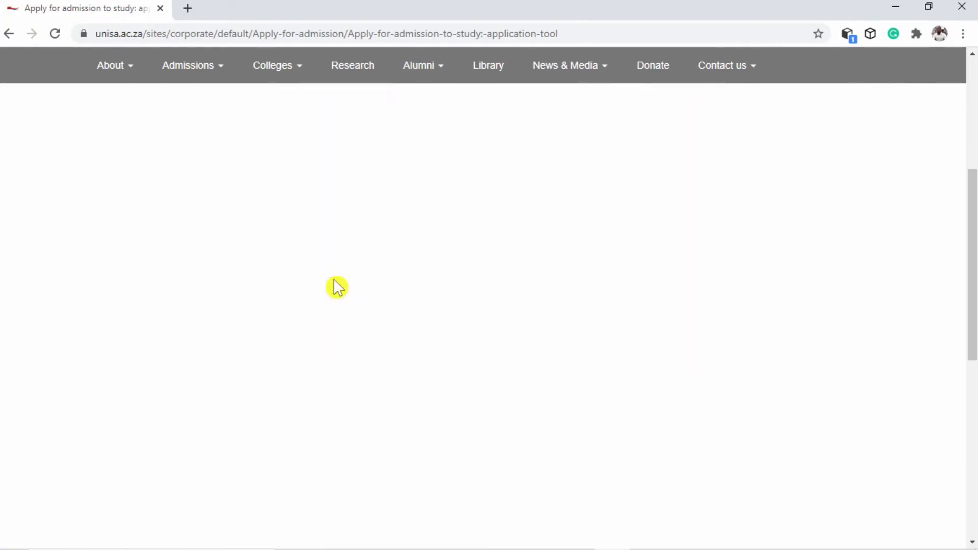
scroll(664, 414, up, 3)
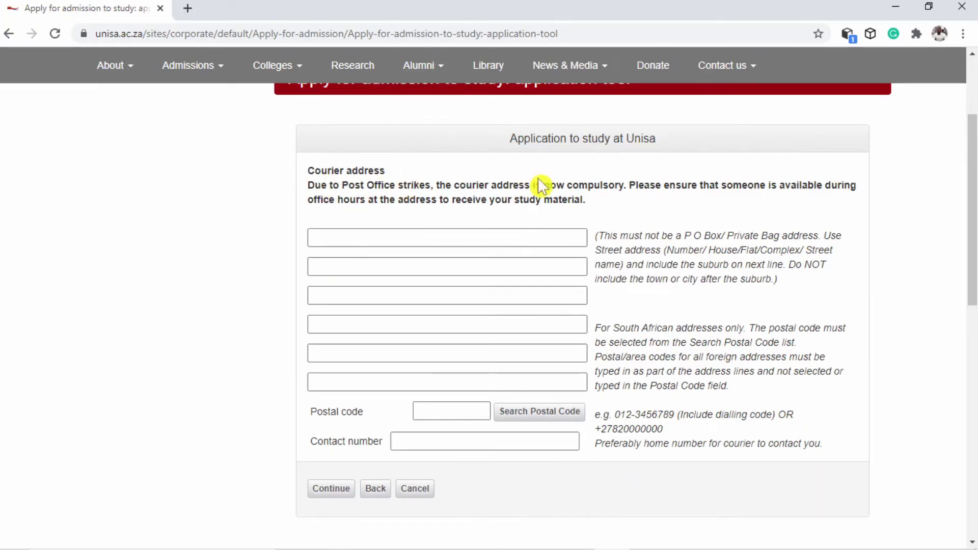
Enter the street and suburb lines of the courier address
drag(545, 185, 620, 185)
click(622, 218)
click(459, 238)
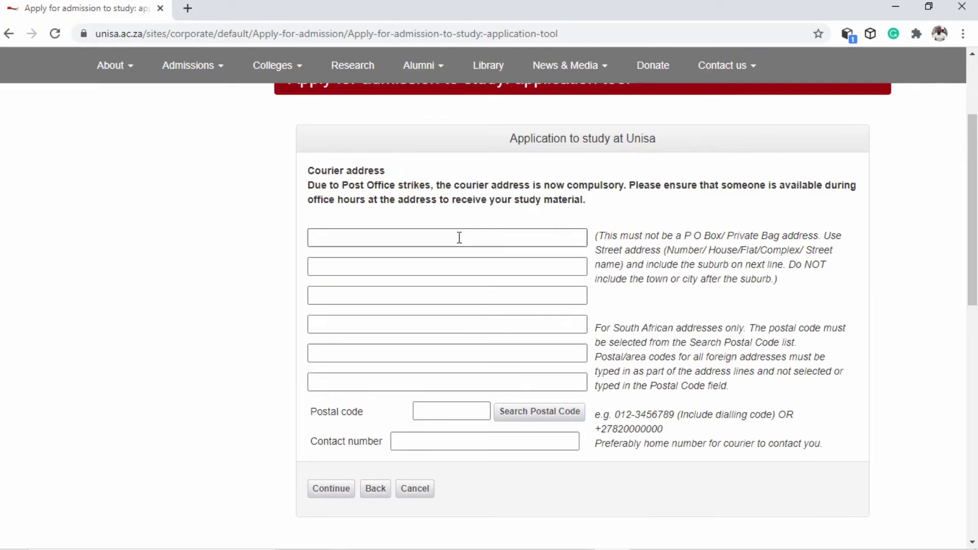
click(417, 245)
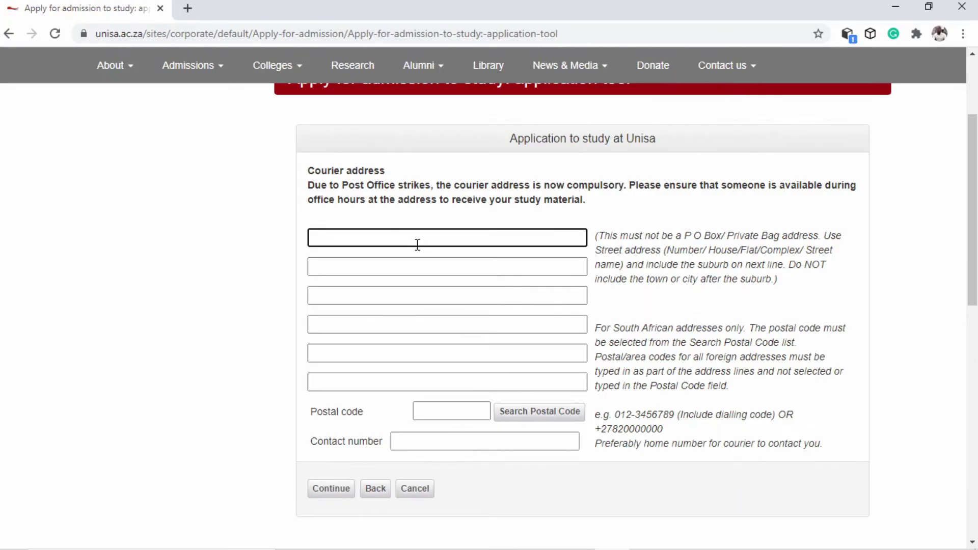
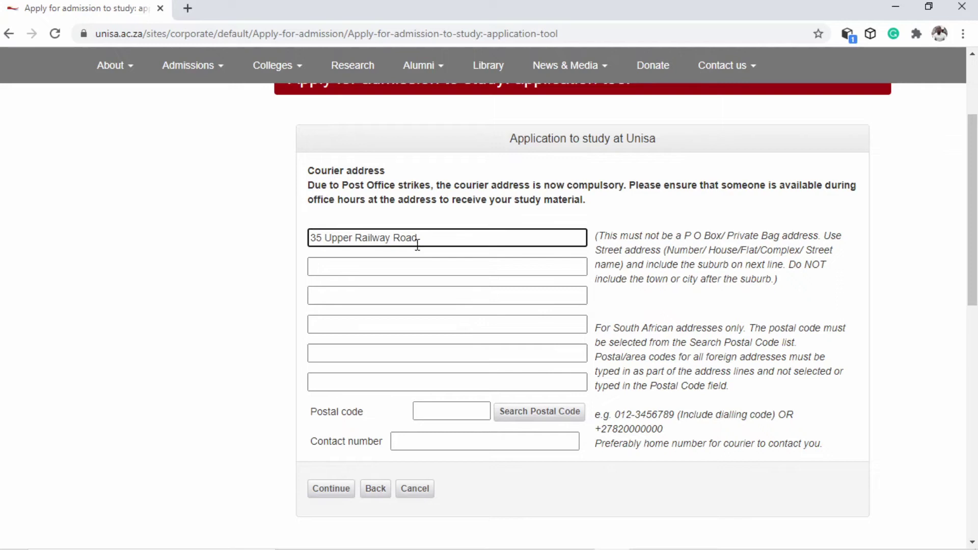
key(Tab)
text(Ne)
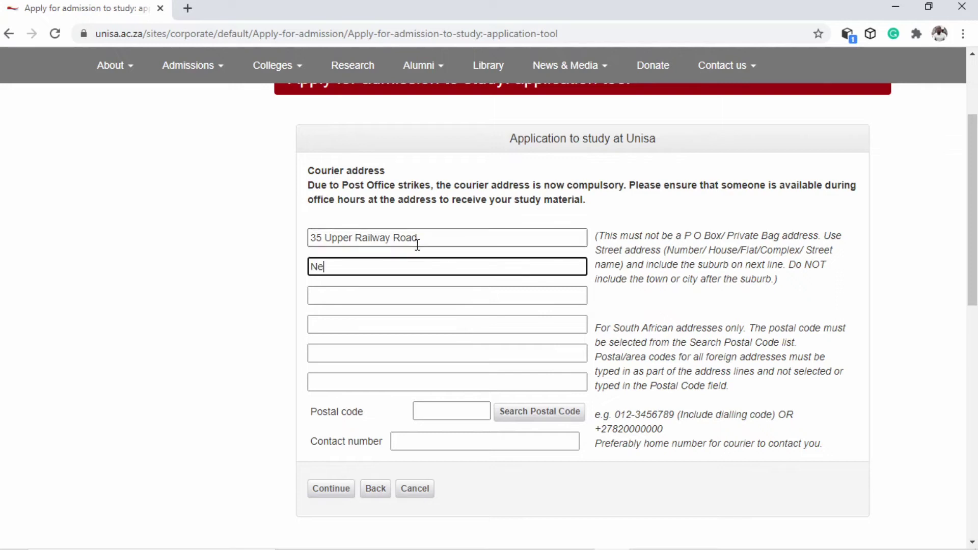
text(w Doorn)
text(f)
text(onti)
text(ein)
key(Tab)
key(Tab)
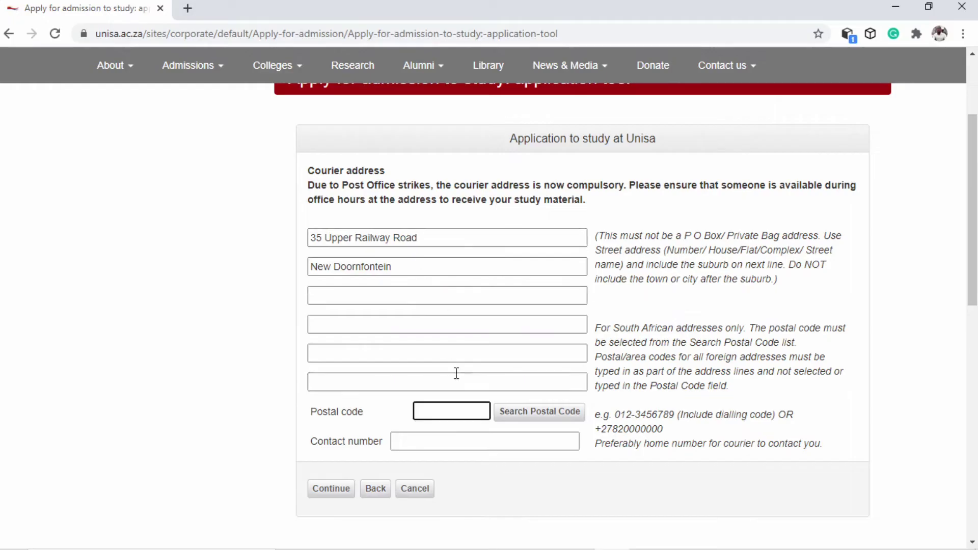
Add postal code 2094 and a contact number, then submit the courier address
click(520, 412)
click(410, 225)
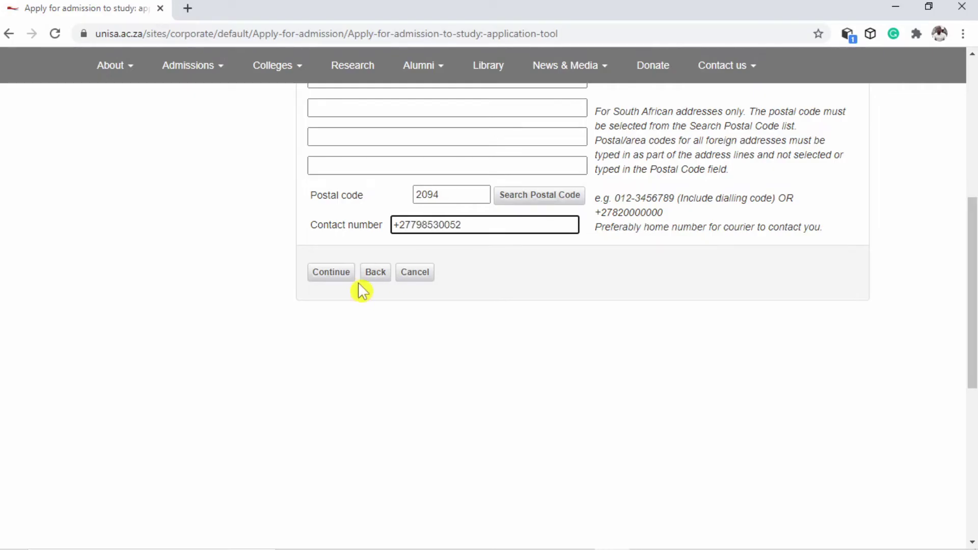
click(336, 278)
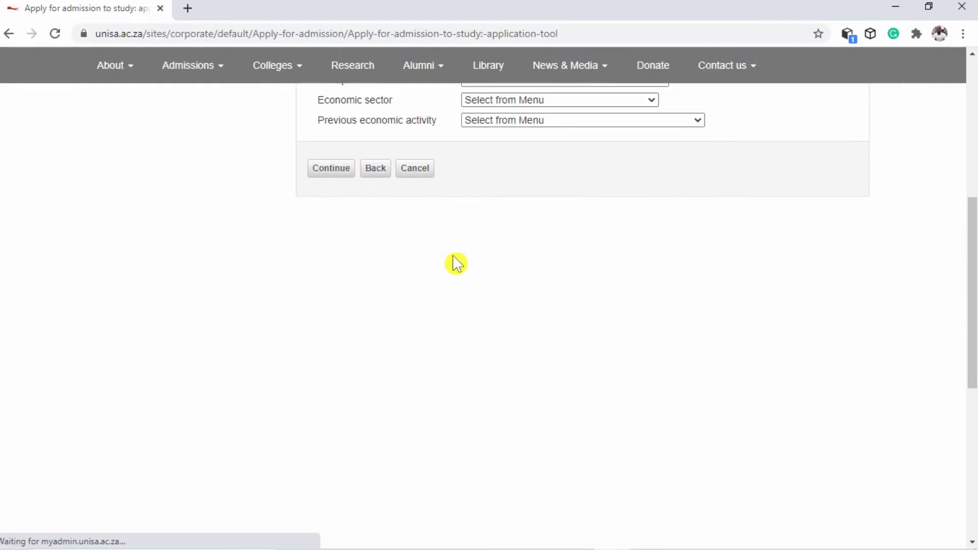
Set home language to SISWATI and answer No to having a twin
scroll(453, 255, up, 2)
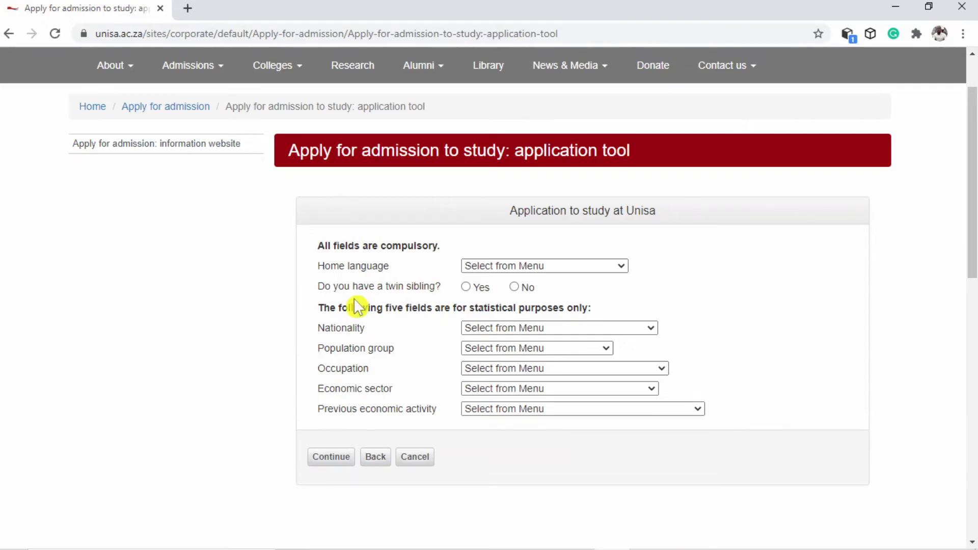
click(550, 266)
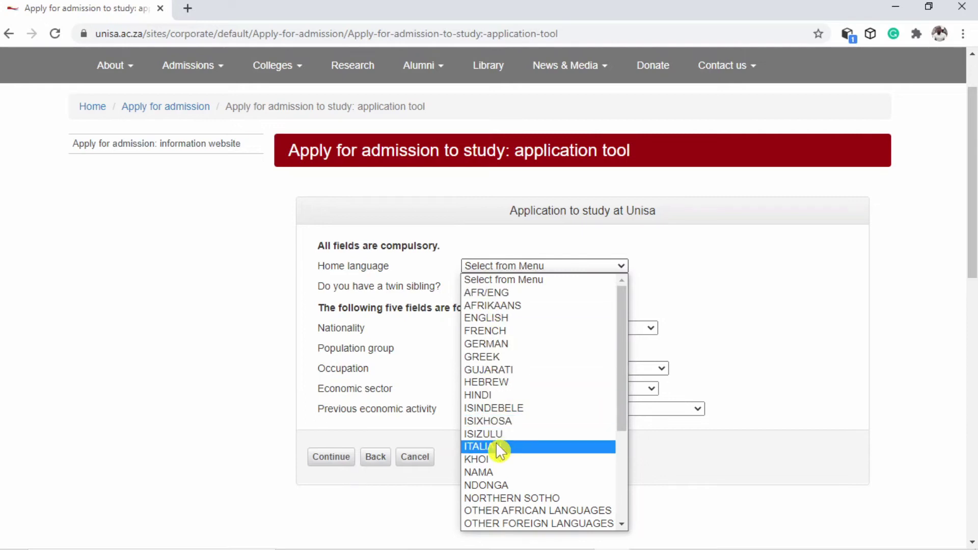
scroll(511, 499, down, 3)
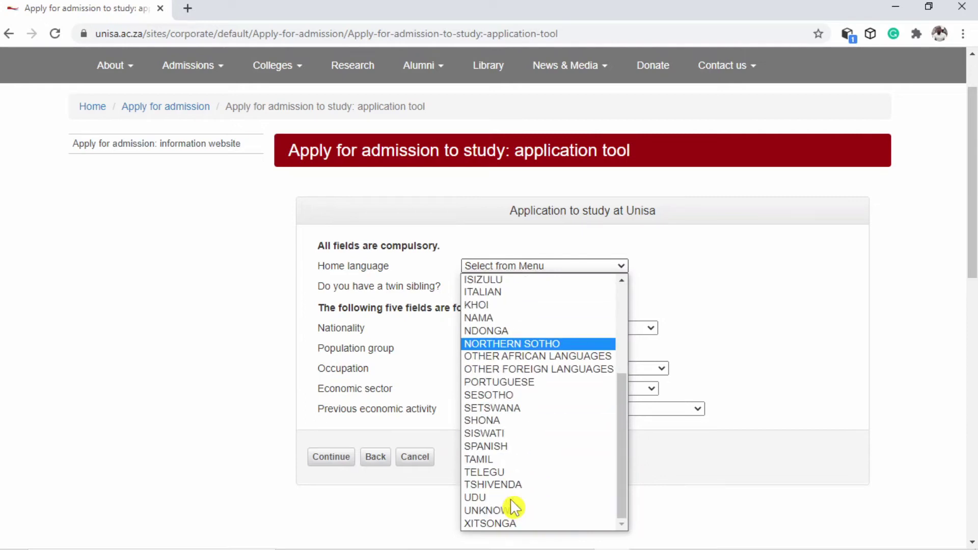
click(497, 442)
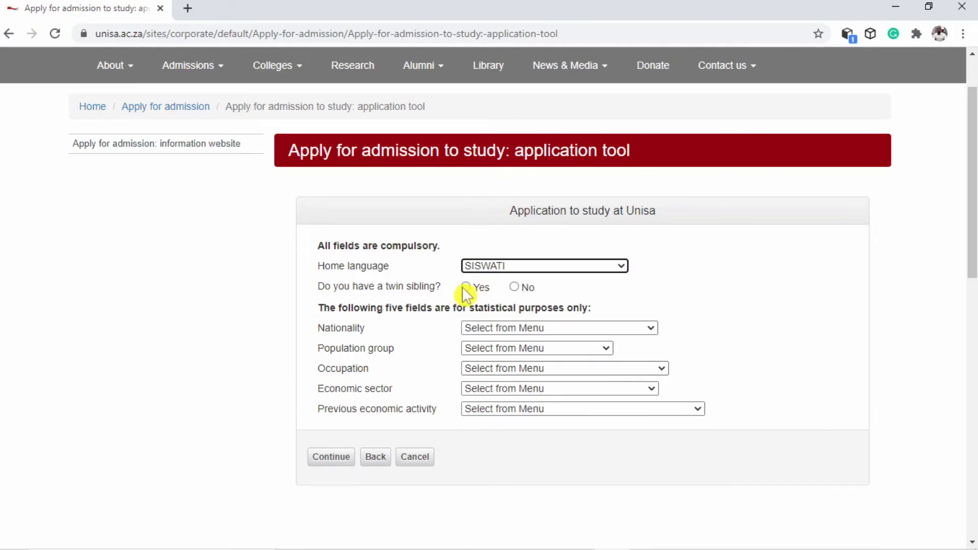
click(514, 286)
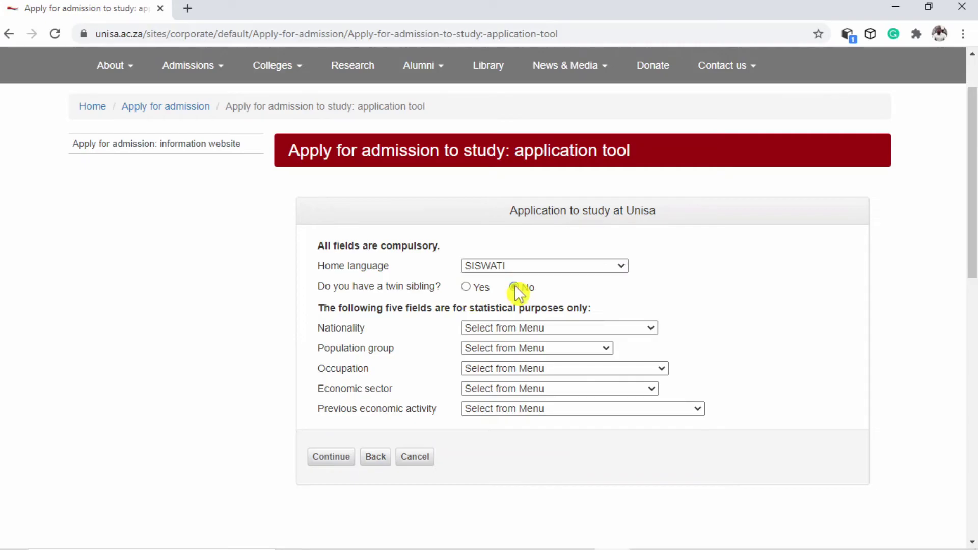
Set nationality to SOUTH AFRICA and population group to AFRICAN
click(532, 328)
scroll(541, 239, down, 15)
scroll(541, 238, down, 6)
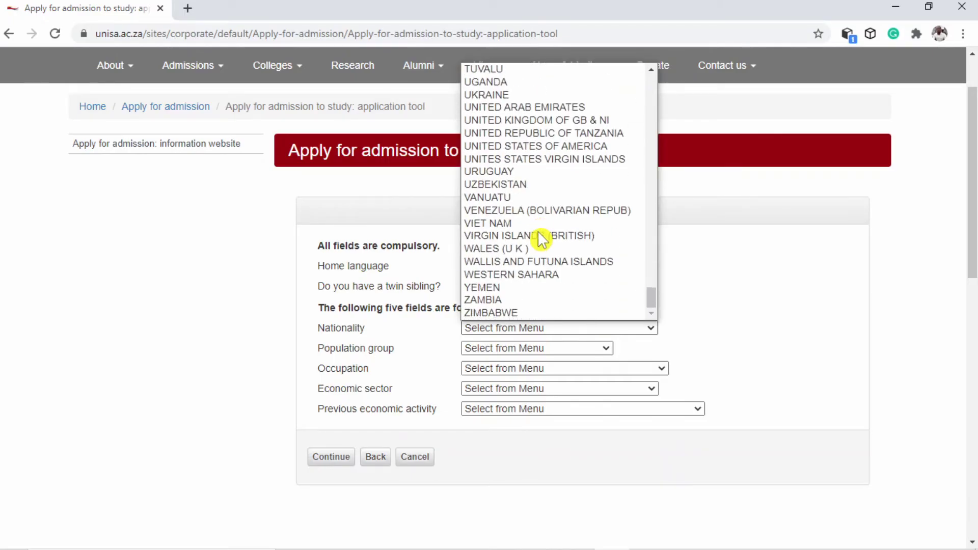
scroll(540, 239, up, 4)
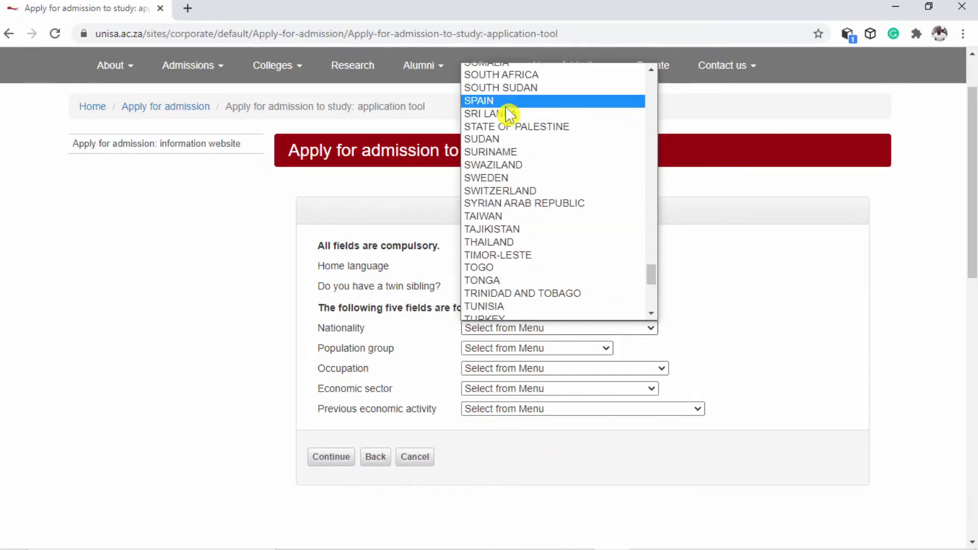
scroll(500, 96, up, 1)
key(Escape)
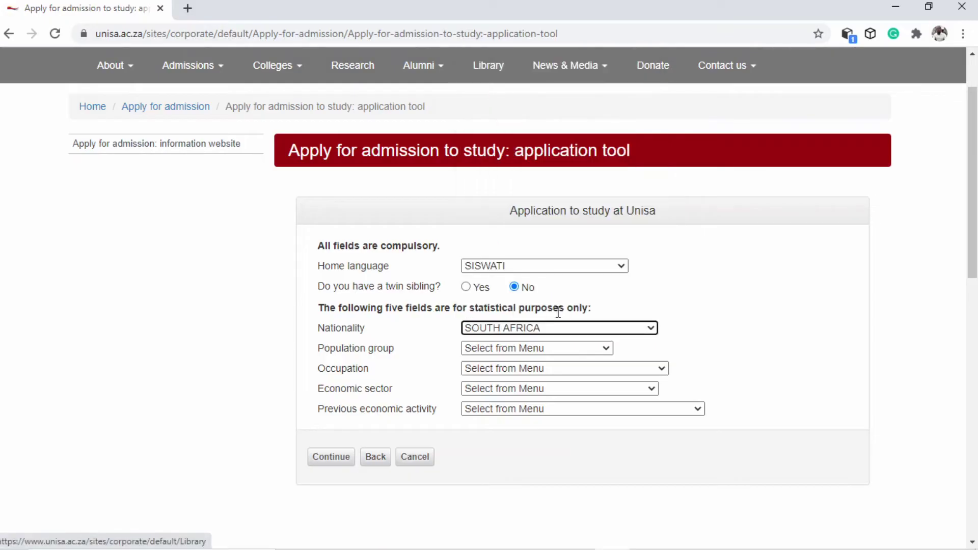
click(523, 346)
click(497, 374)
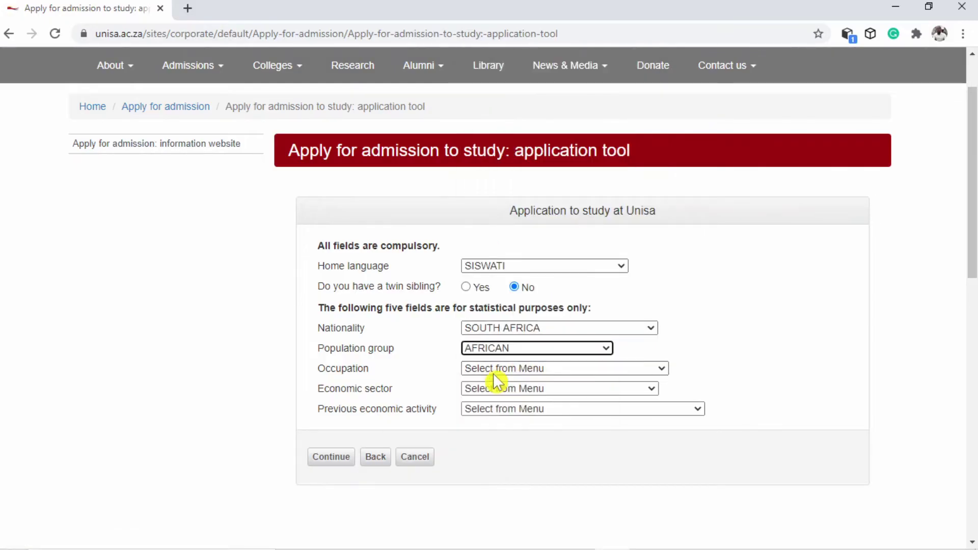
Set occupation to FULL TIME STUDENT-OTHER UNIV, correcting an accidental UNEMPLOYED pick
click(513, 370)
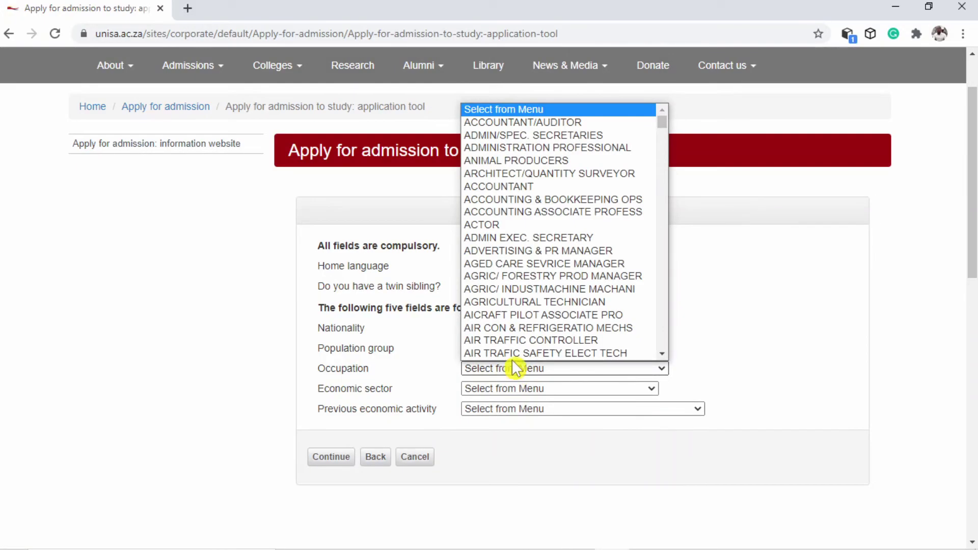
scroll(519, 230, down, 1)
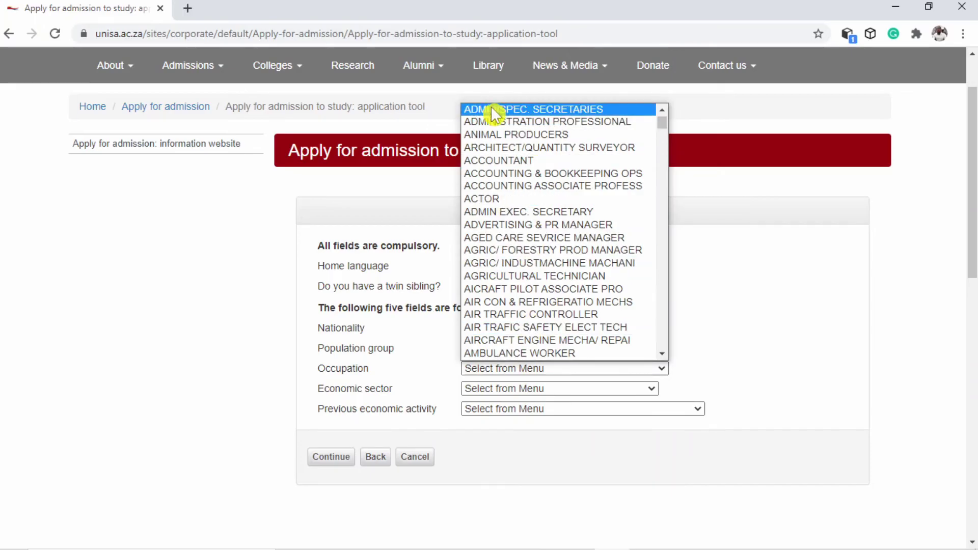
scroll(498, 224, down, 15)
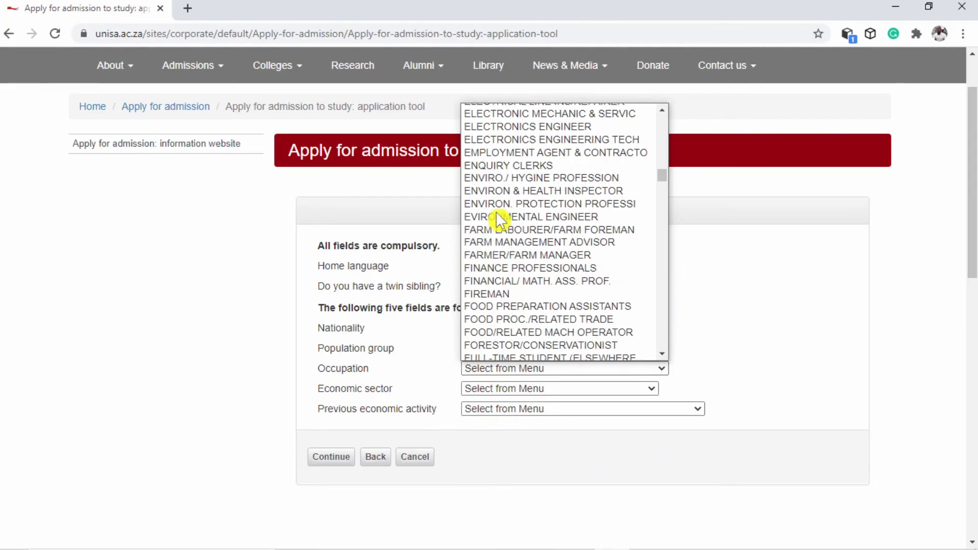
scroll(498, 220, down, 20)
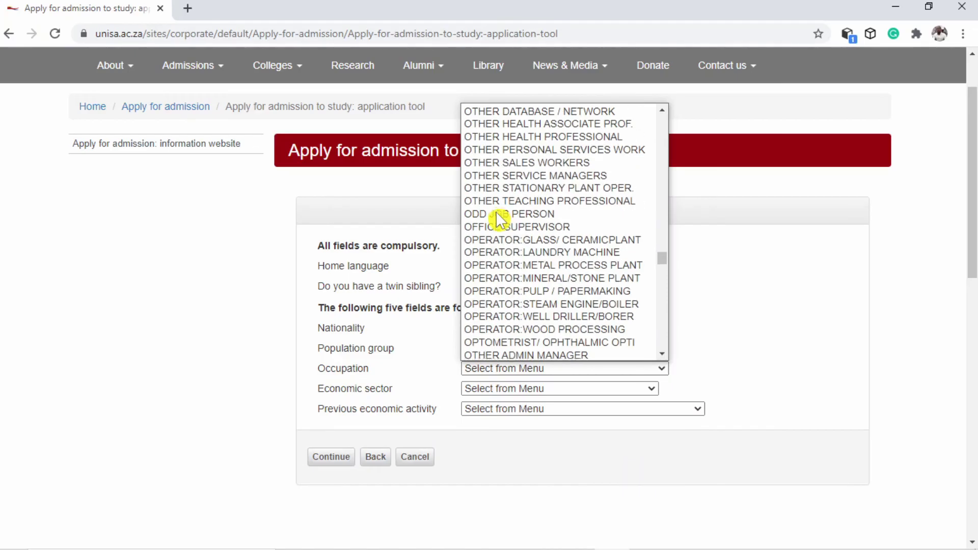
scroll(498, 220, down, 20)
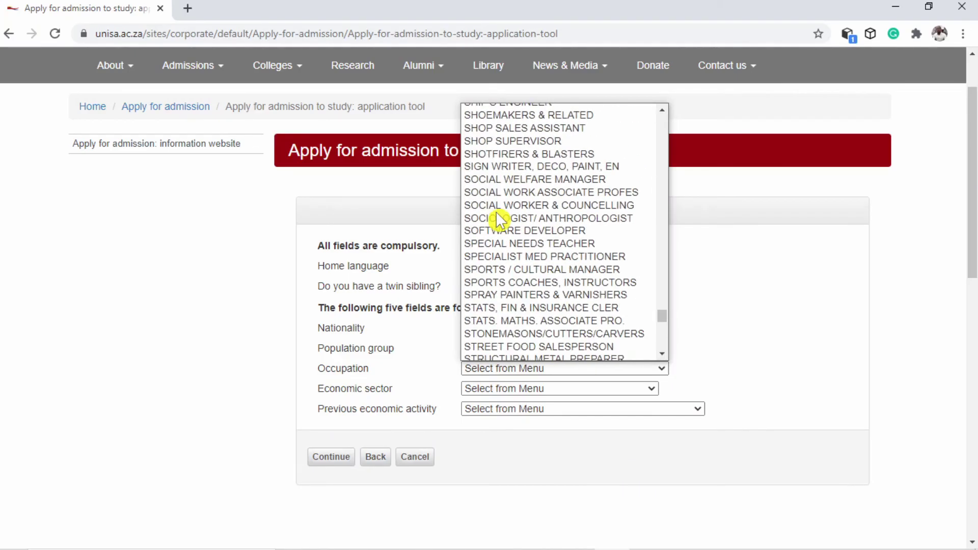
scroll(499, 220, down, 15)
scroll(498, 220, up, 4)
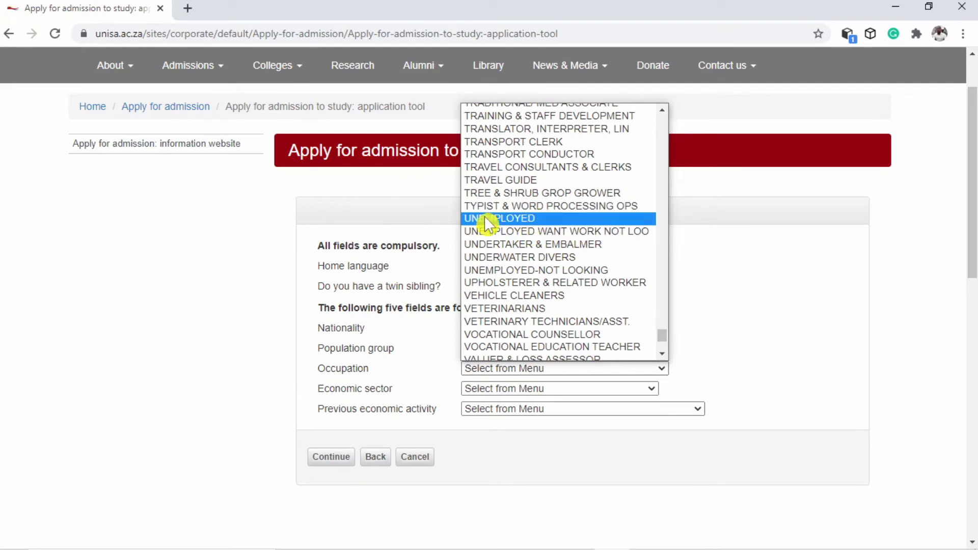
click(499, 210)
scroll(533, 266, up, 15)
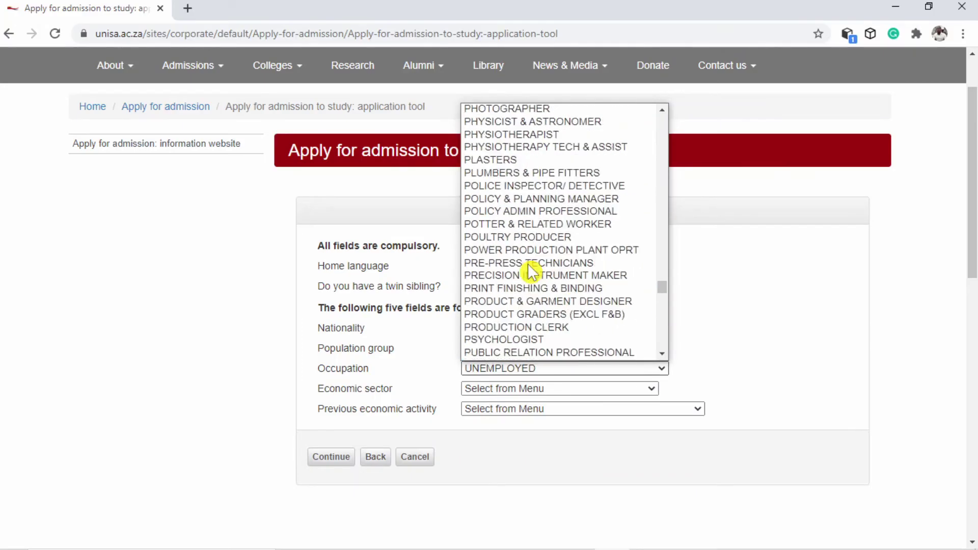
scroll(532, 270, up, 20)
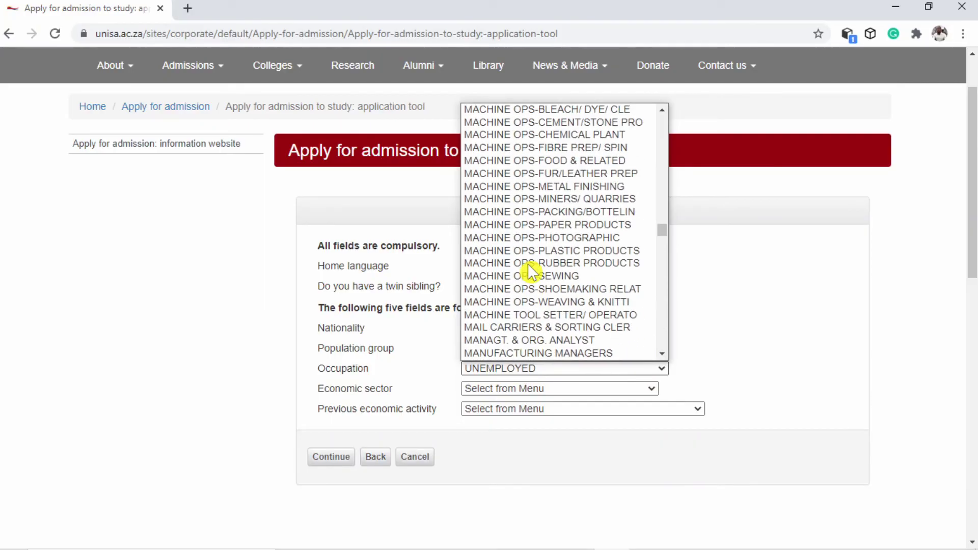
scroll(529, 266, up, 20)
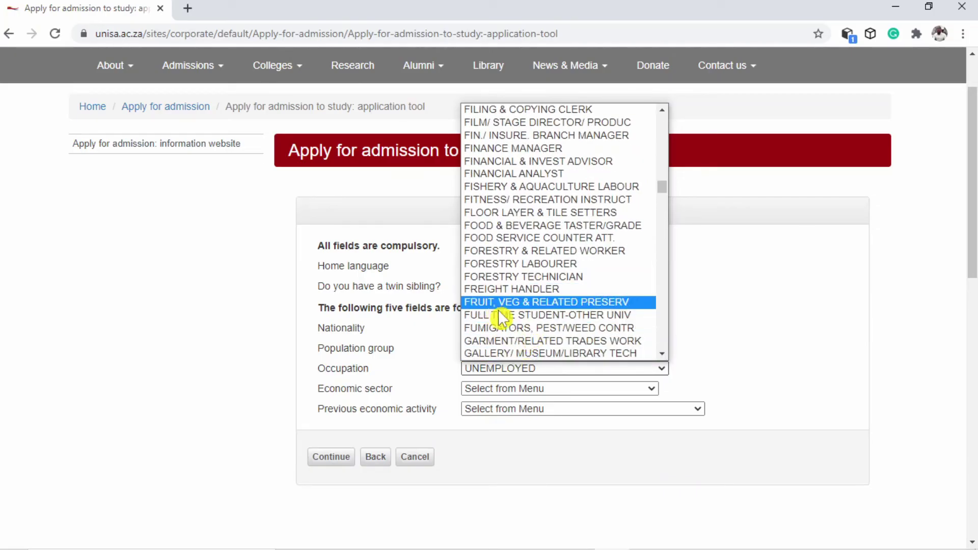
click(530, 316)
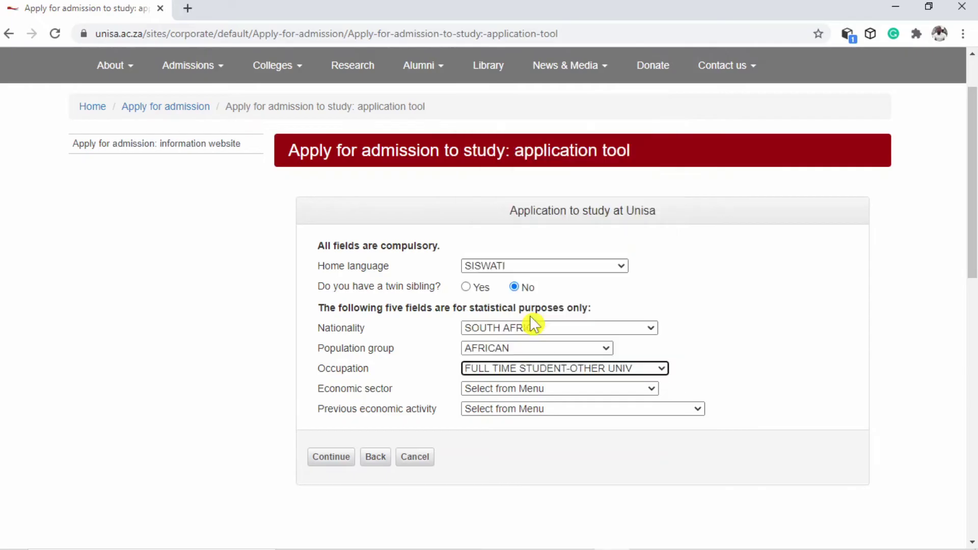
Set the economic sector to NOT APPLICABLE (UNEMPLOYED)
click(521, 391)
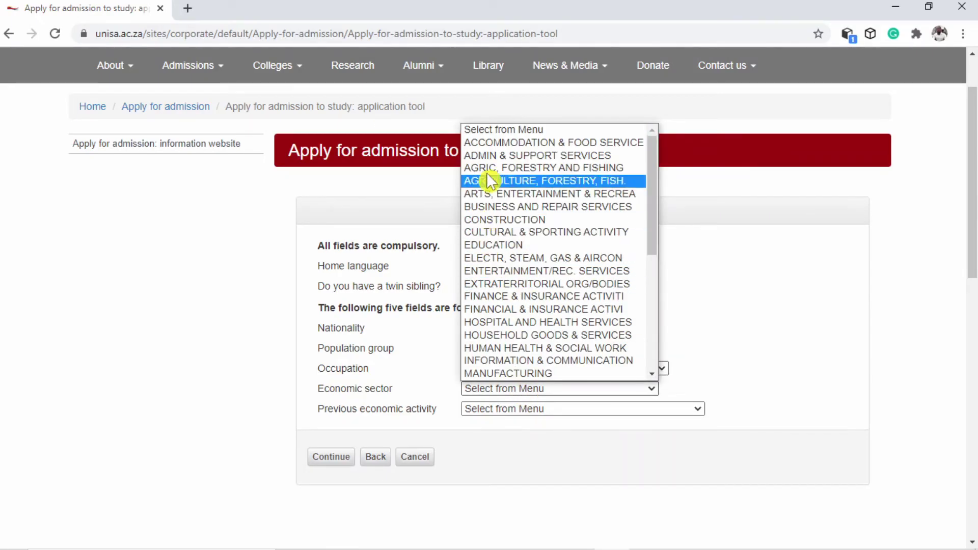
scroll(507, 318, down, 5)
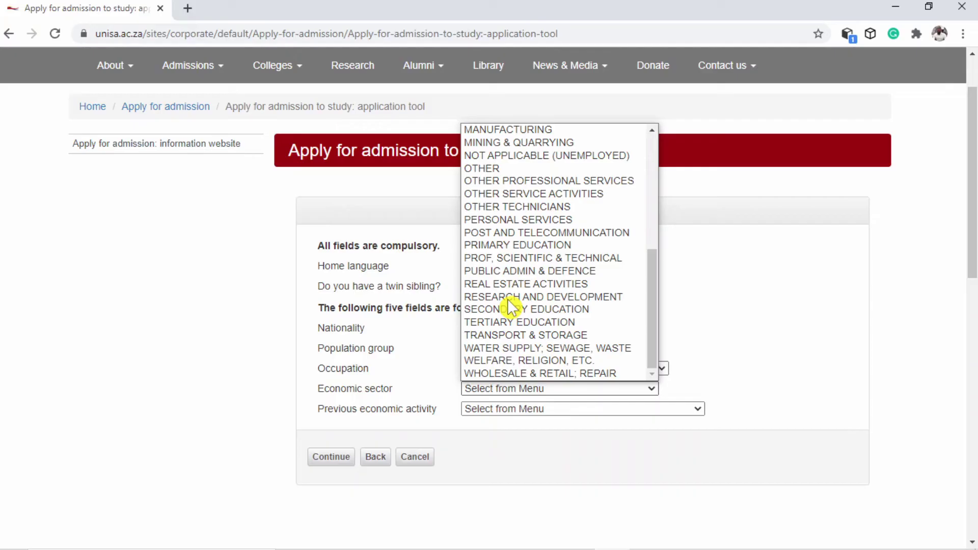
scroll(504, 258, up, 4)
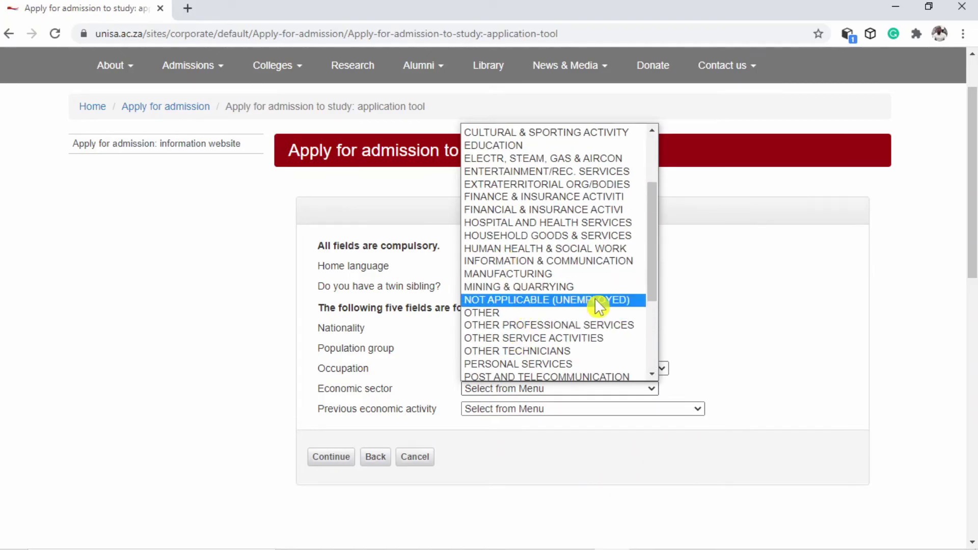
click(515, 299)
Set previous economic activity to UNIVERSITY STUDENT and submit the statistics page
scroll(500, 359, down, 3)
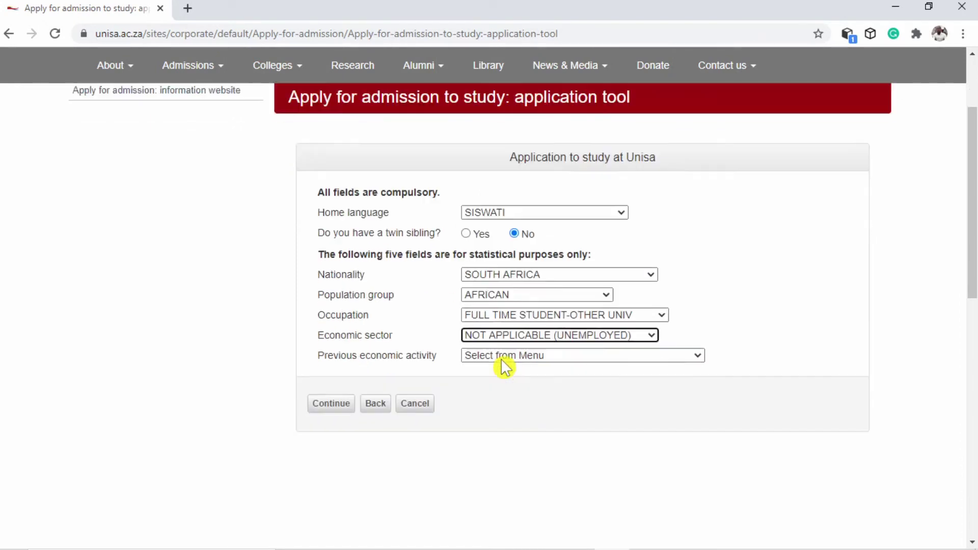
click(514, 263)
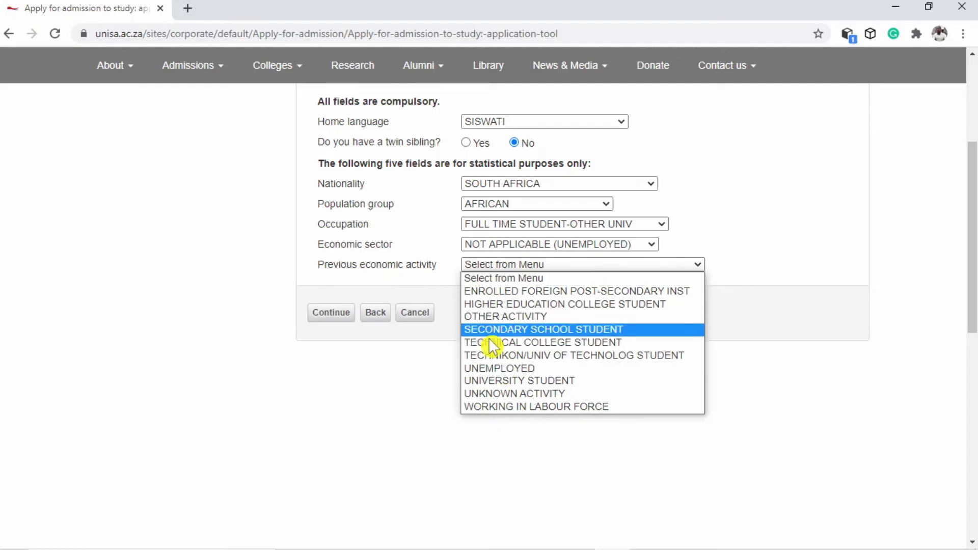
click(485, 381)
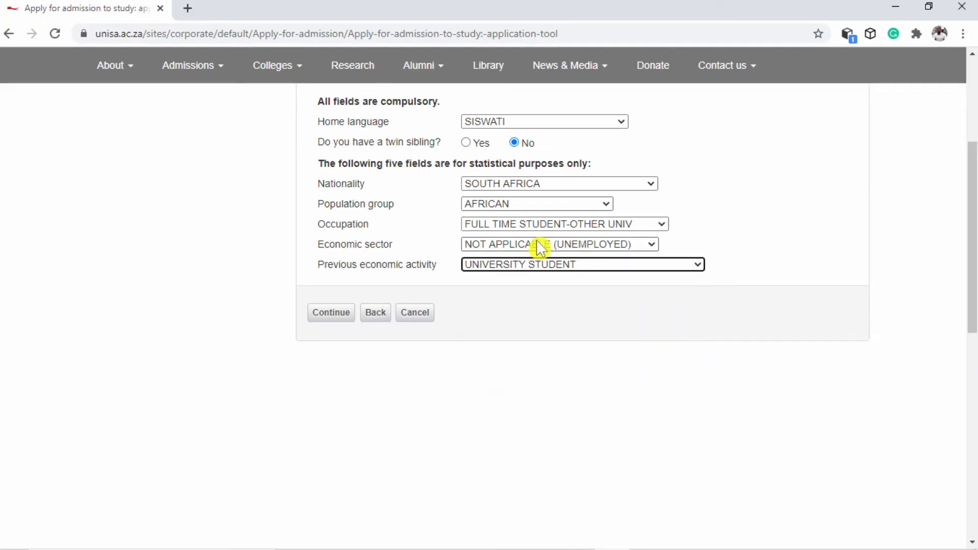
click(340, 315)
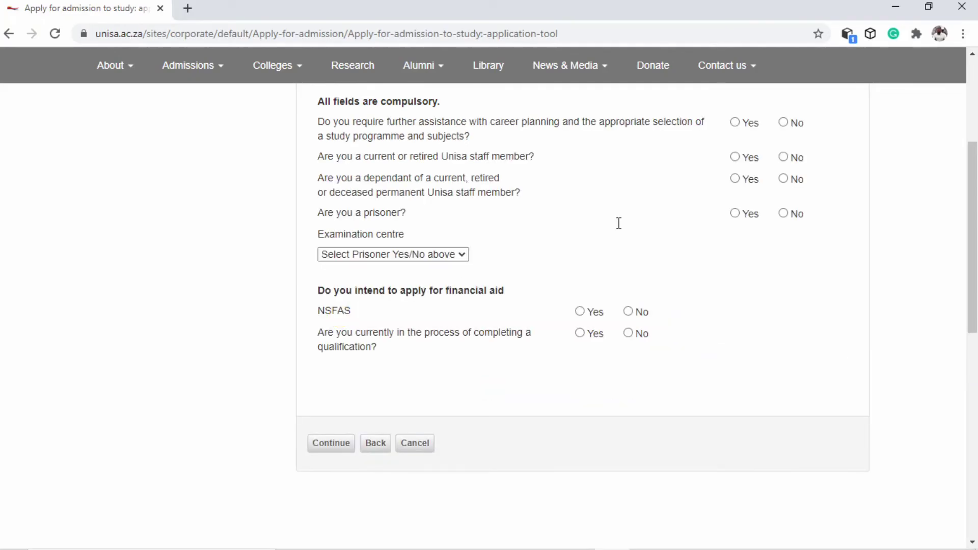
Answer No to the career planning help, staff dependant and prisoner questions
scroll(637, 223, up, 1)
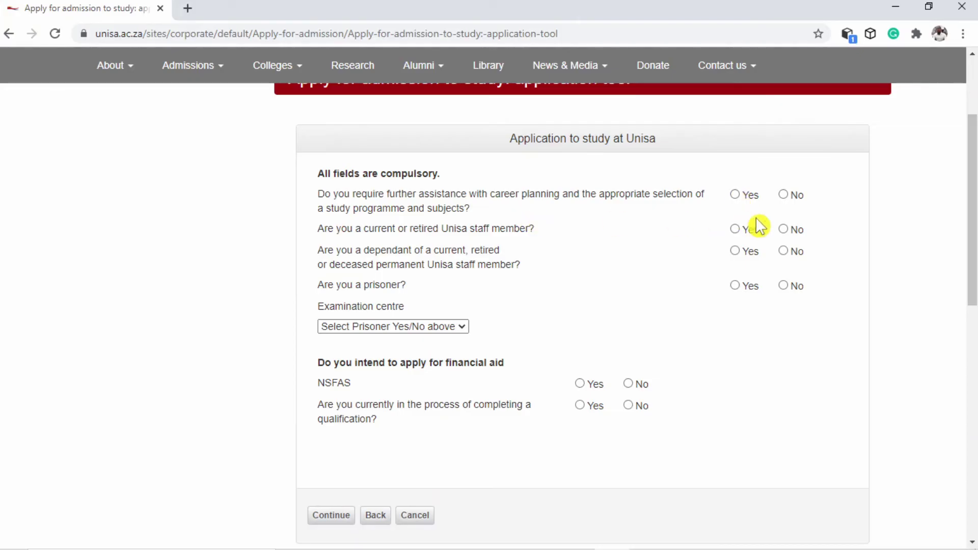
click(783, 195)
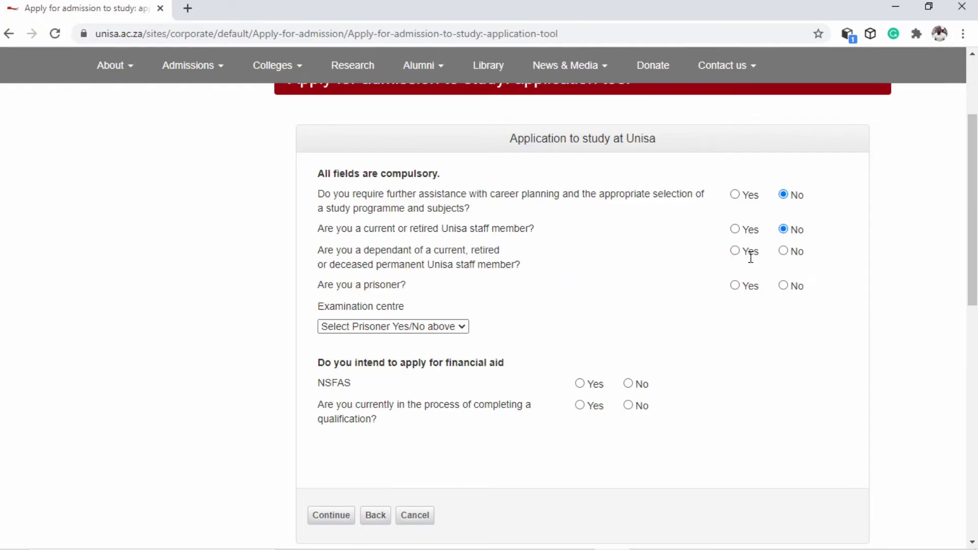
click(782, 251)
click(787, 286)
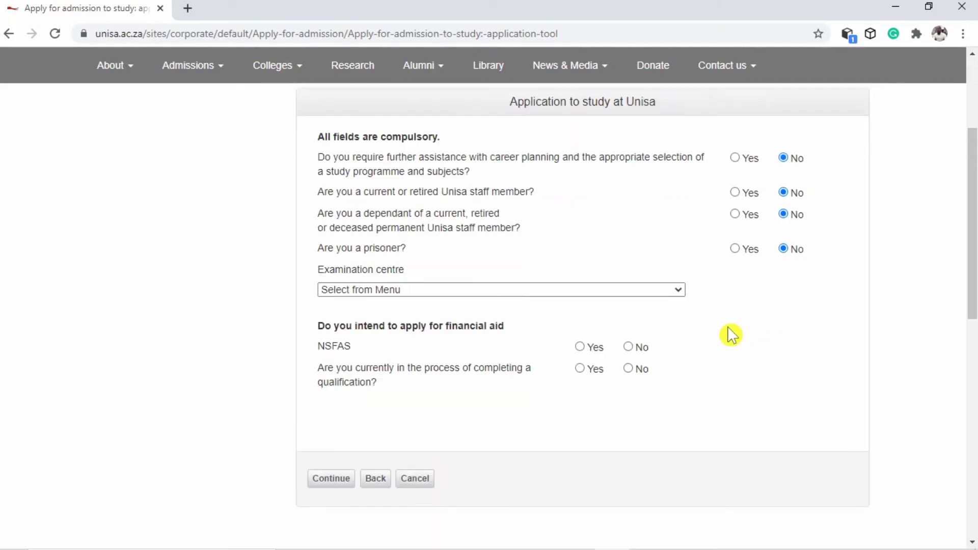
Choose GAUTENG -- JOHANNESBURG (ORMONDE) - 33065 as the examination centre
scroll(713, 305, down, 1)
click(607, 257)
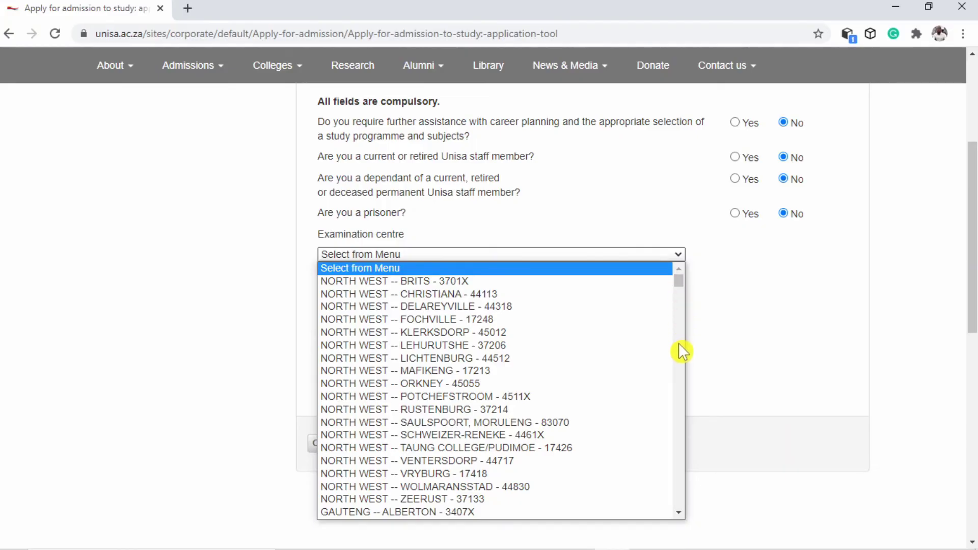
scroll(680, 345, down, 10)
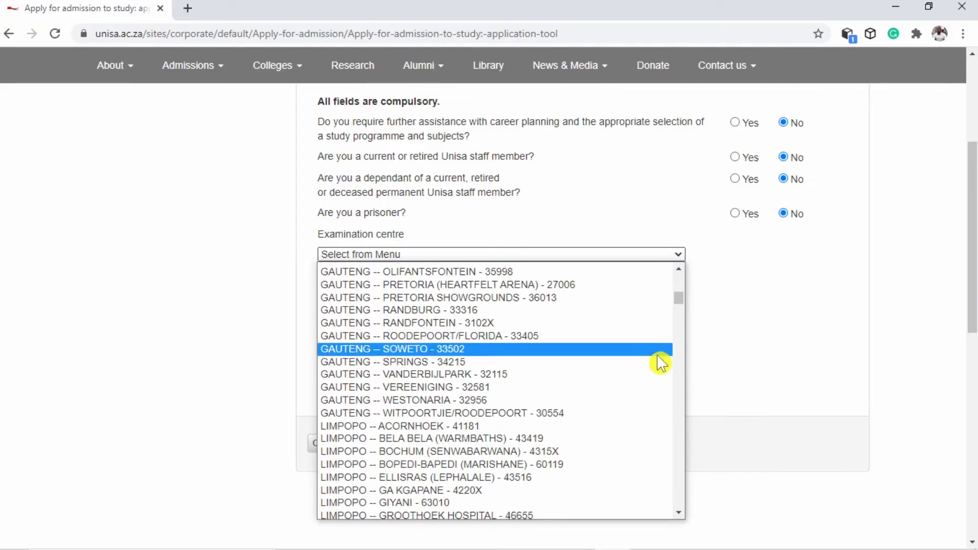
scroll(560, 428, up, 5)
click(465, 491)
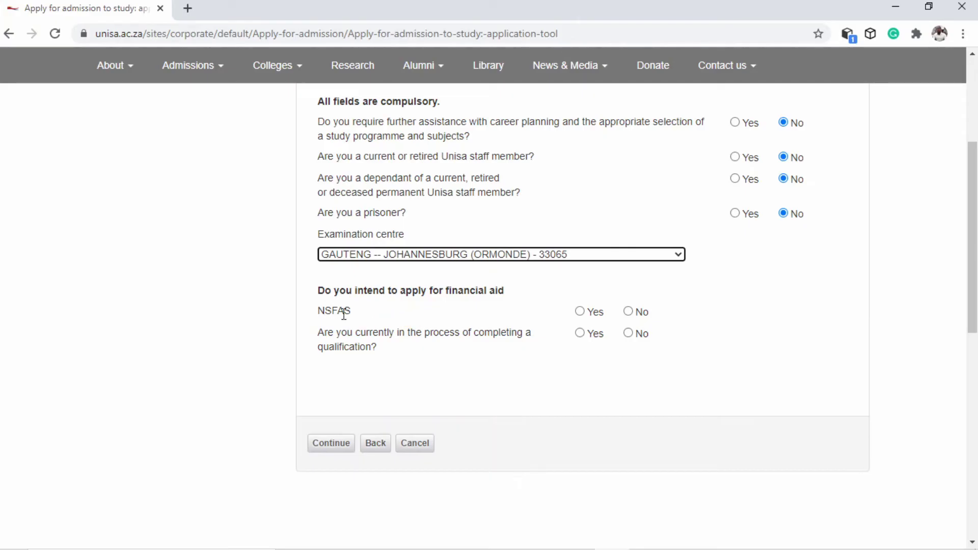
Answer Yes to NSFAS and completing a qualification, name it 'Diploma in C', and continue
click(581, 312)
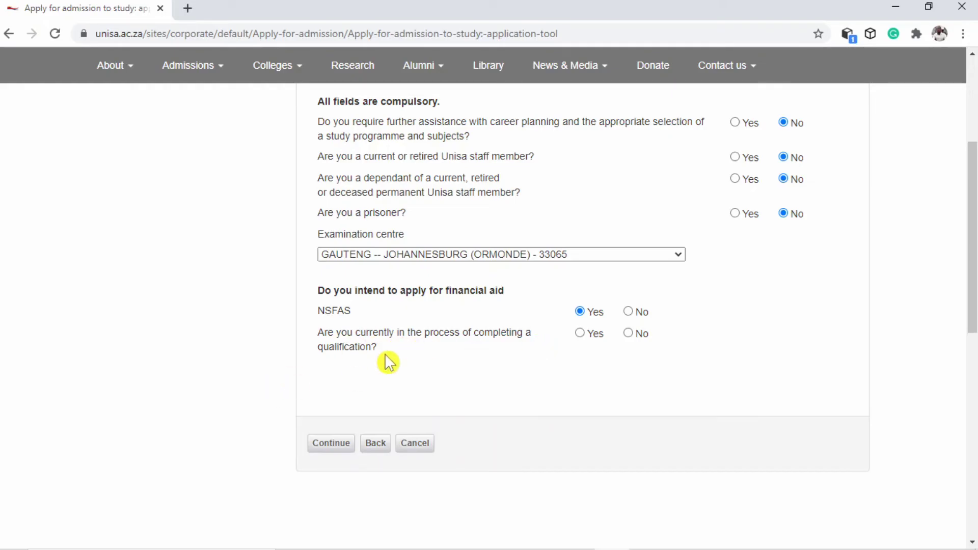
click(580, 334)
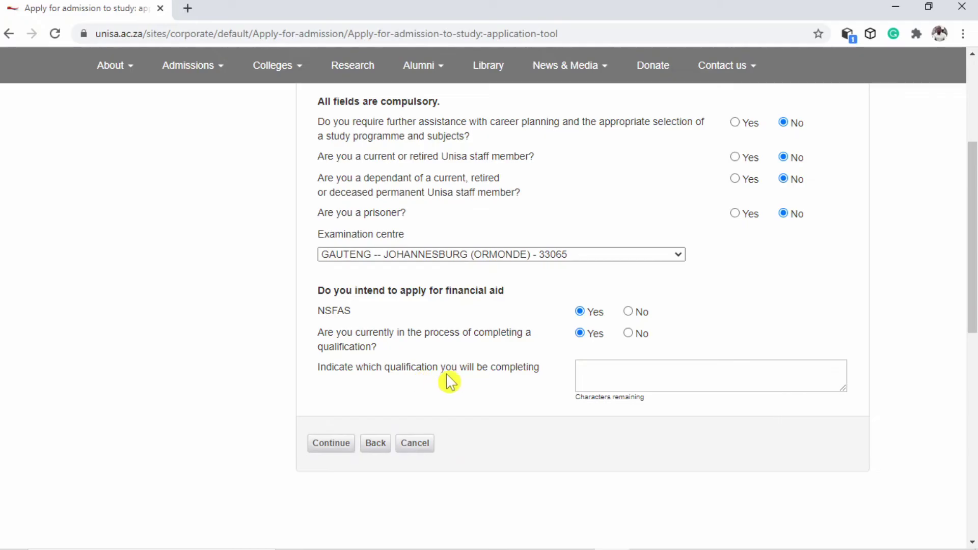
click(595, 376)
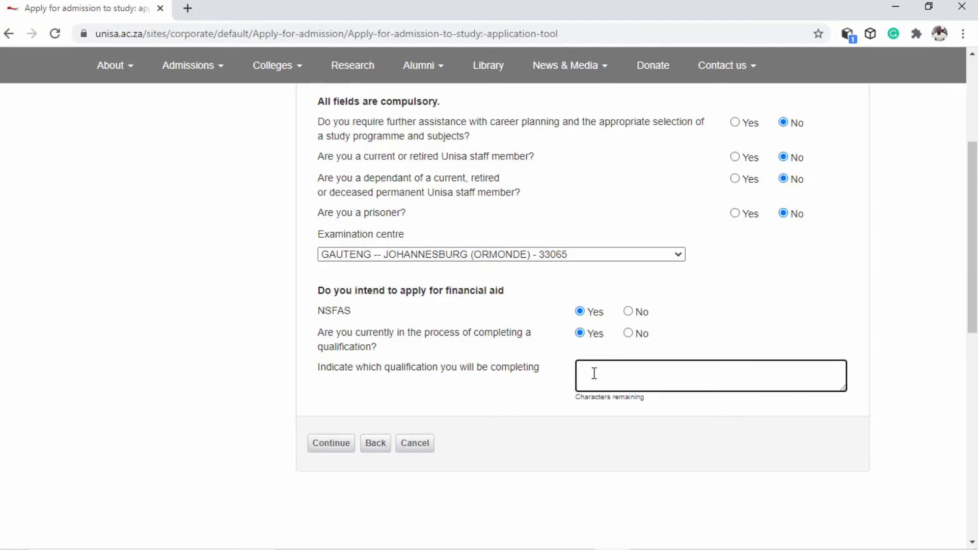
text(Di)
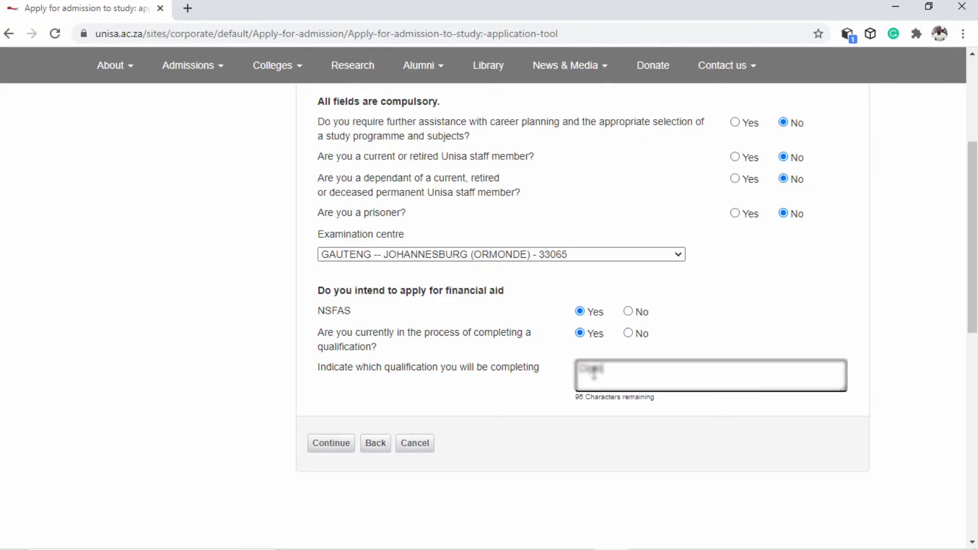
text(ploma )
text(in C)
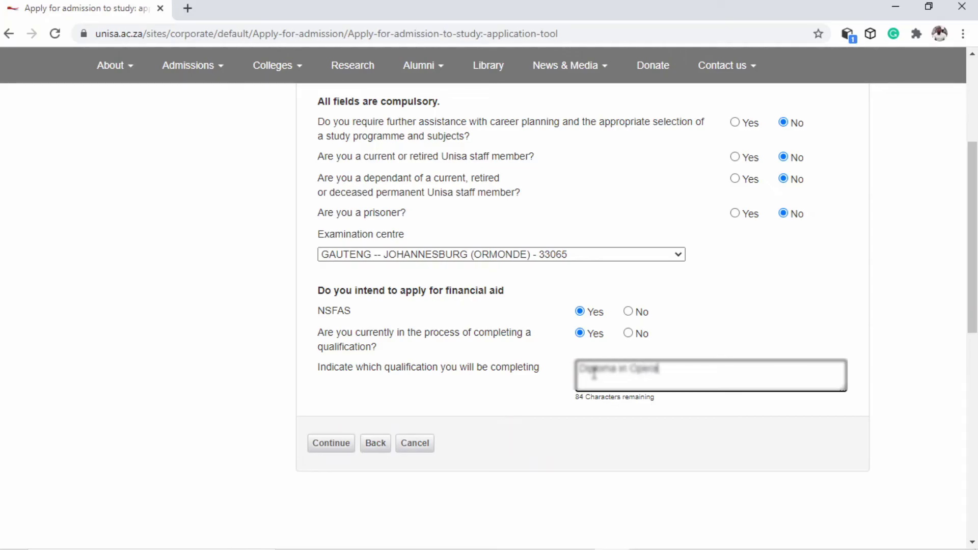
click(331, 442)
scroll(555, 350, up, 3)
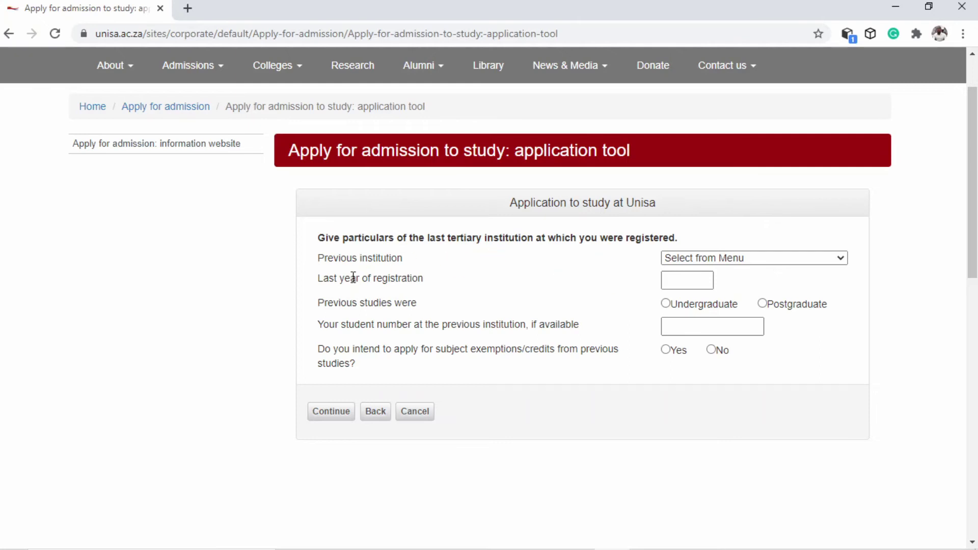
Submit previous studies at UNIV OF JOHANNESBURG: 2020, undergraduate, student number entered, no exemptions
click(753, 259)
scroll(776, 342, down, 10)
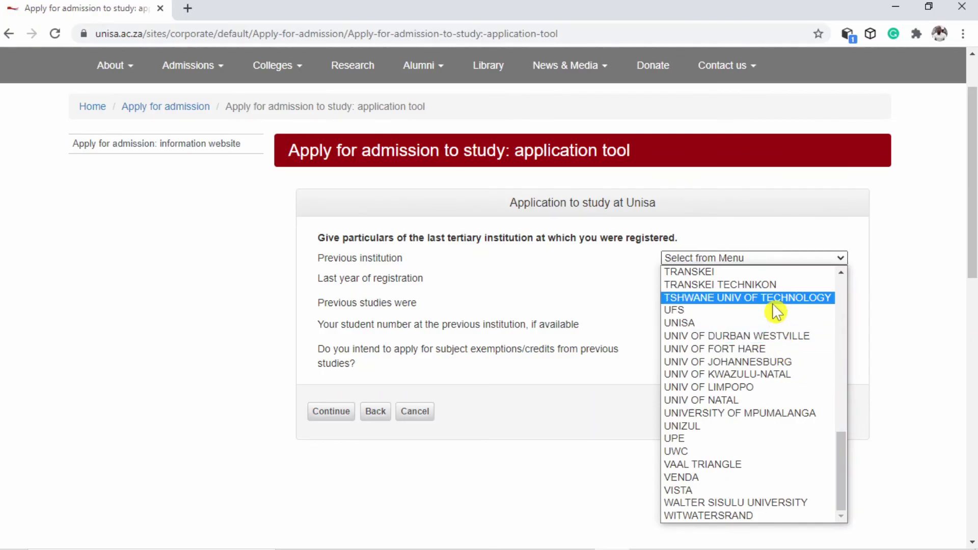
click(736, 361)
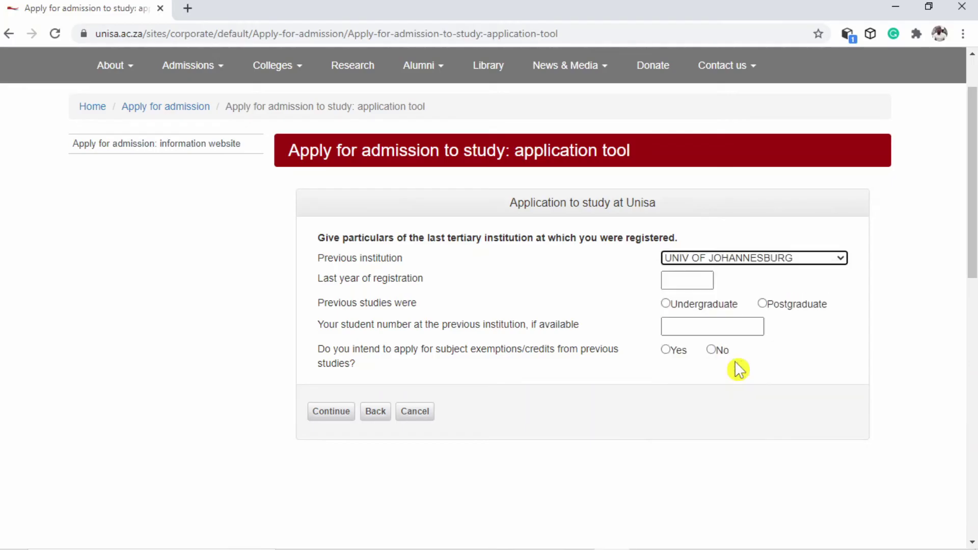
click(681, 274)
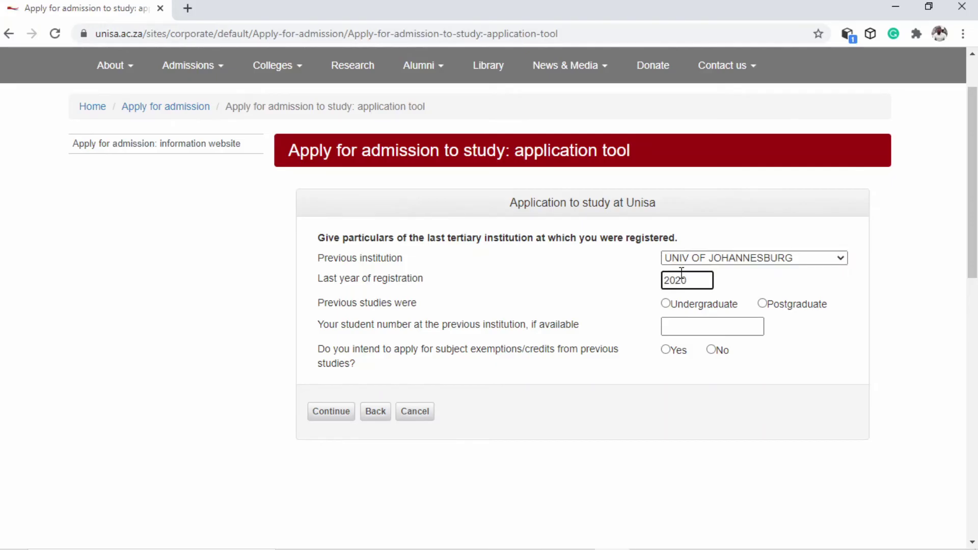
click(667, 303)
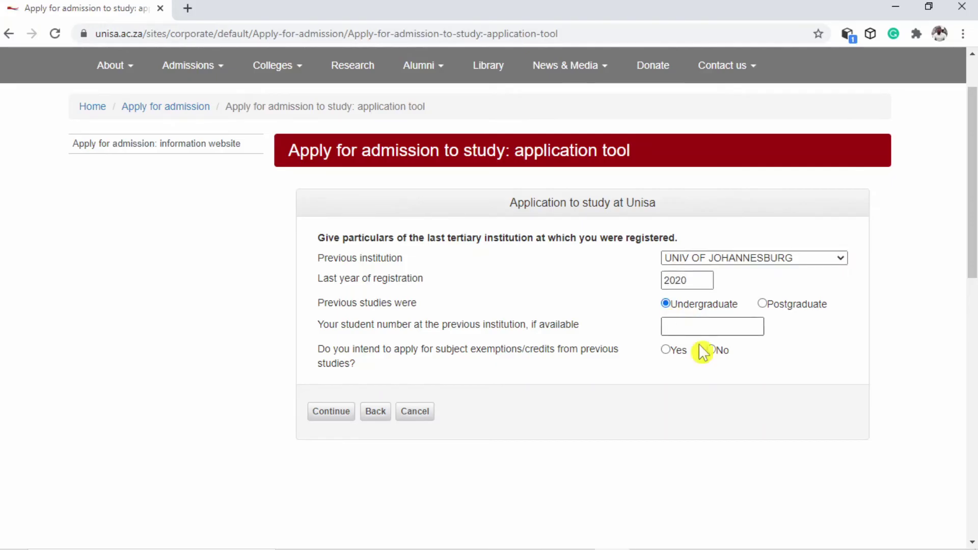
click(693, 329)
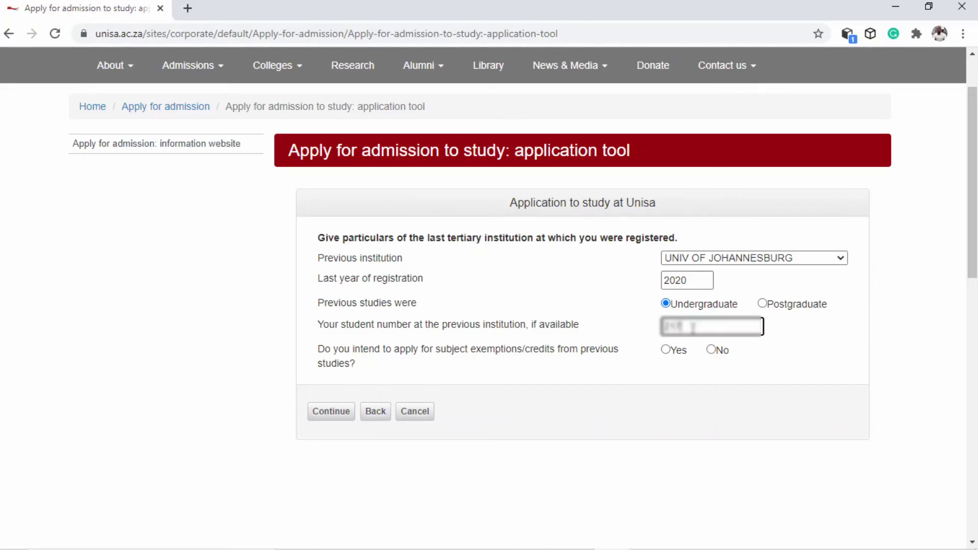
text(0)
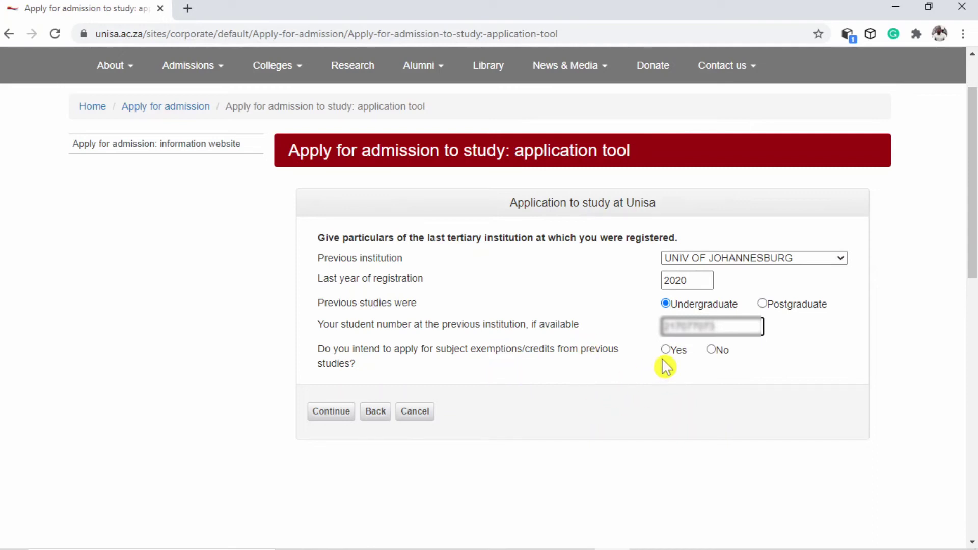
click(711, 350)
click(331, 412)
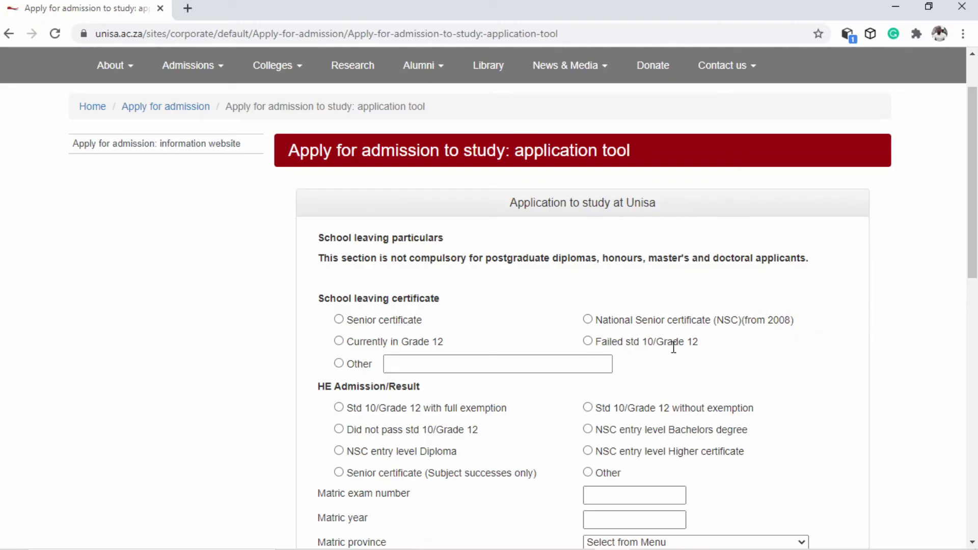
Set the certificate type to Other (NSC) with NSC entry level Bachelors degree admission
click(343, 364)
click(407, 368)
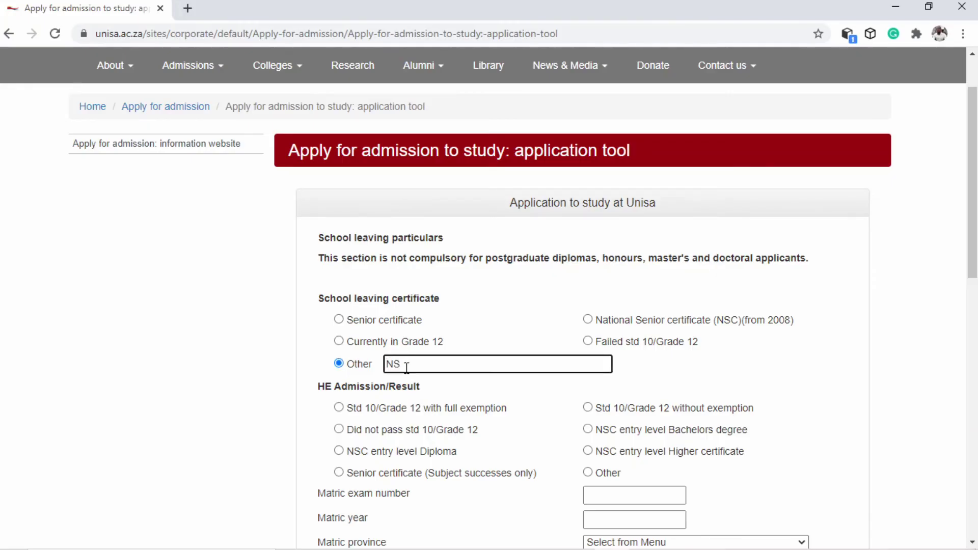
scroll(504, 423, down, 3)
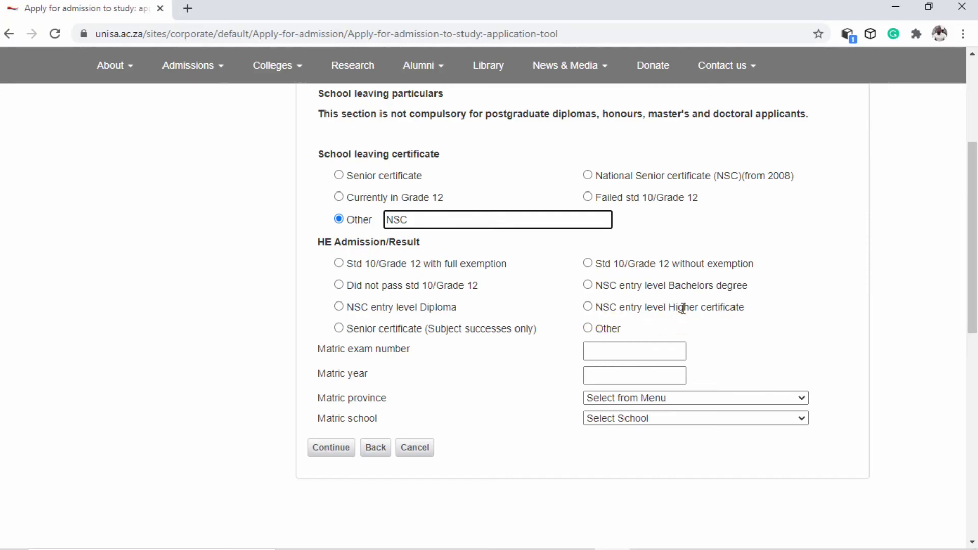
click(589, 328)
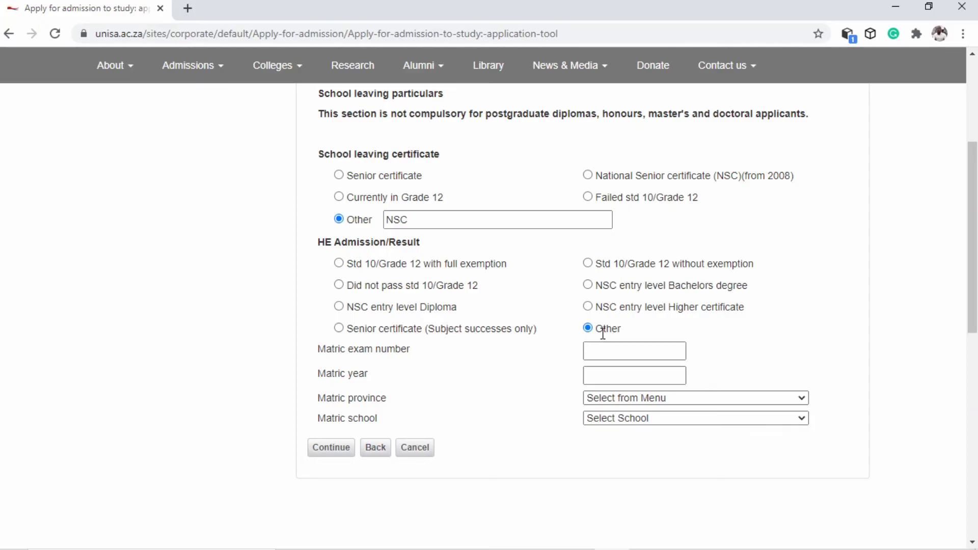
click(588, 285)
Enter matric year 2016, province MPUMALANGA, school LOUIEVILLE COMBINED SCHOOL, and continue
click(583, 354)
click(608, 377)
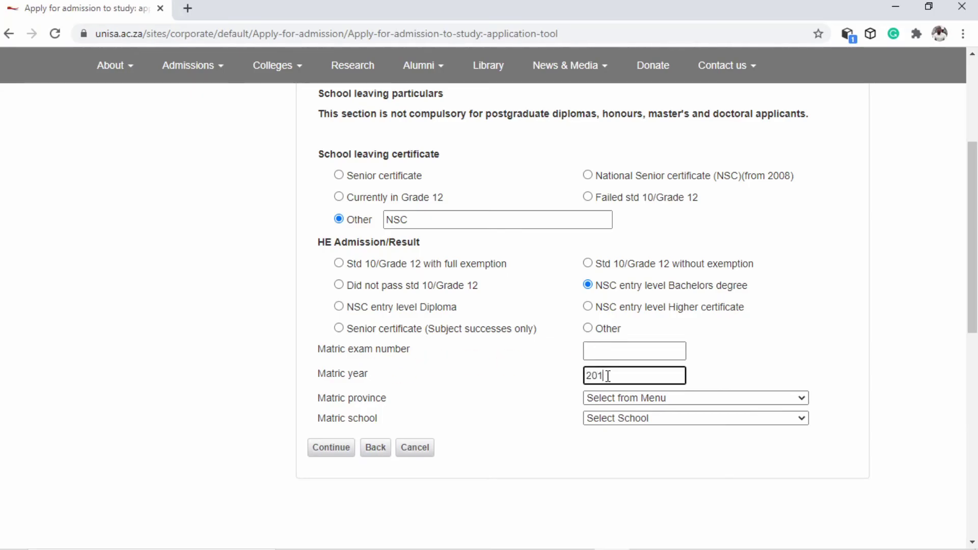
text(2016)
click(613, 398)
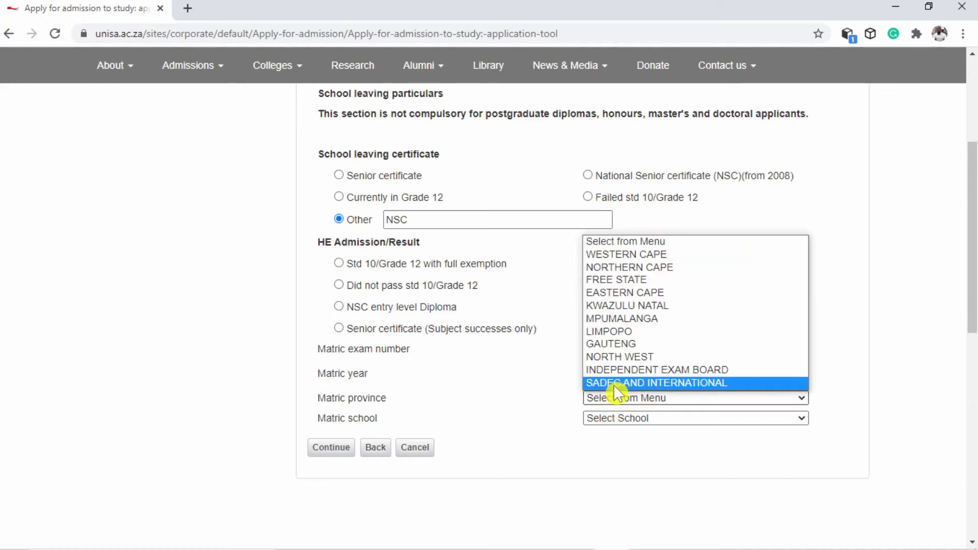
click(632, 318)
click(621, 421)
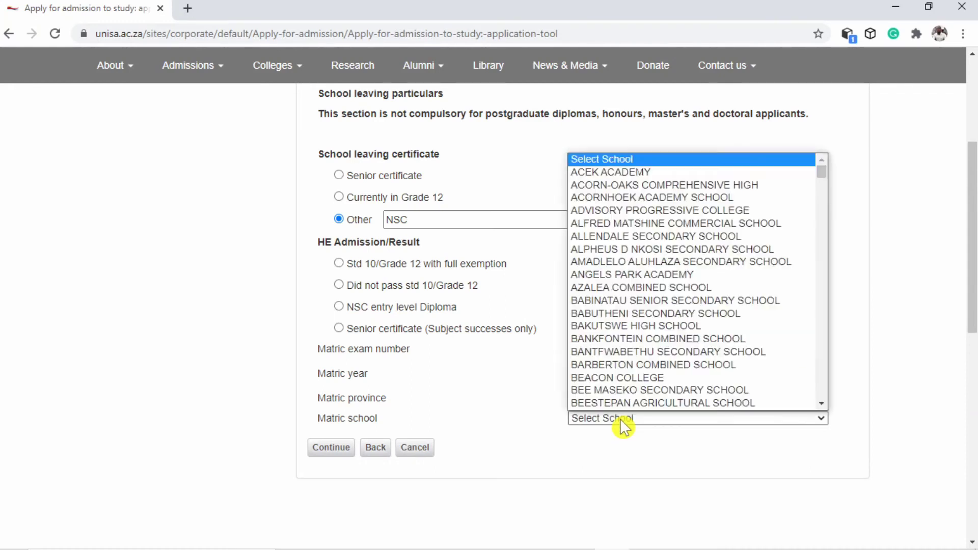
scroll(629, 279, down, 10)
scroll(630, 285, down, 15)
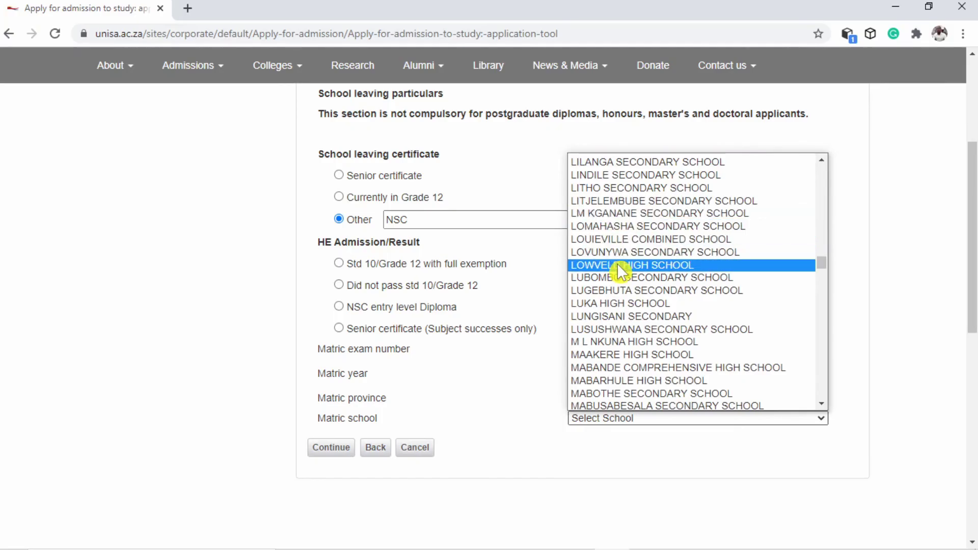
click(628, 239)
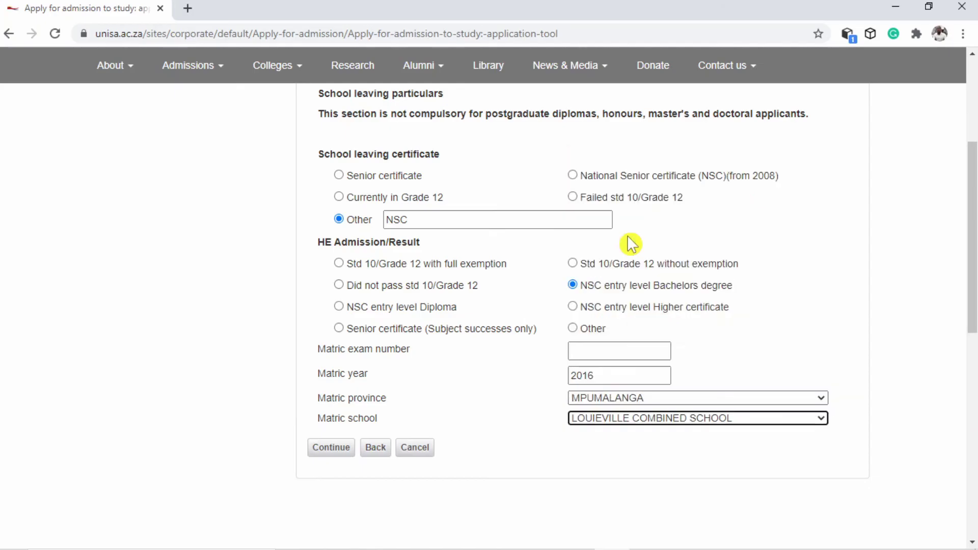
click(331, 449)
Read through the declaration and submit the application
scroll(621, 390, up, 4)
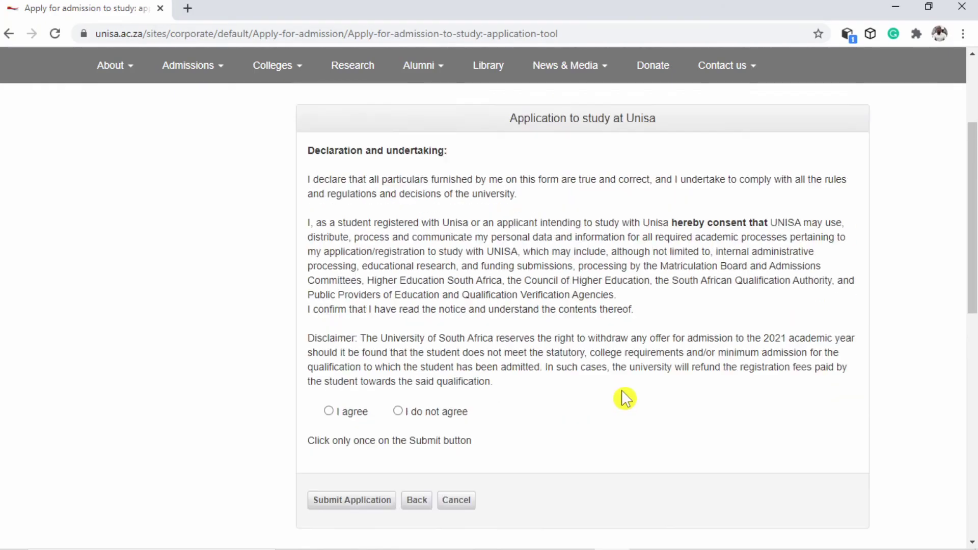
scroll(621, 389, down, 3)
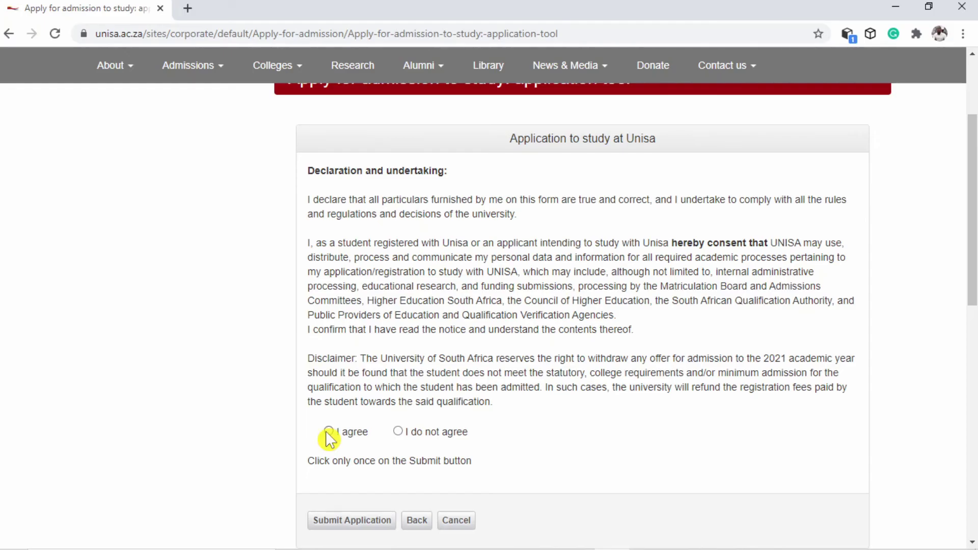
scroll(362, 460, down, 2)
click(346, 454)
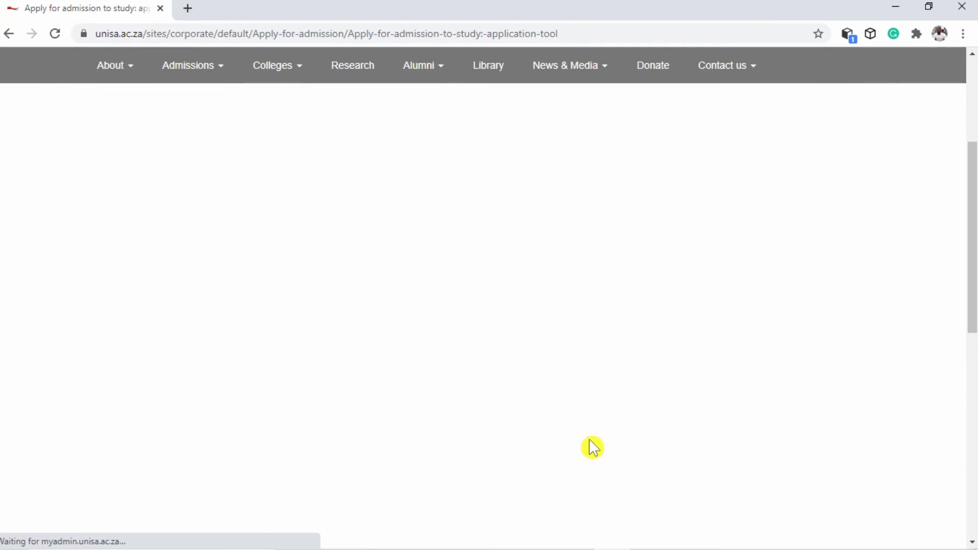
Bring up the ID/Passport file picker on Submit Documents, then cancel it without choosing a file
scroll(591, 444, up, 3)
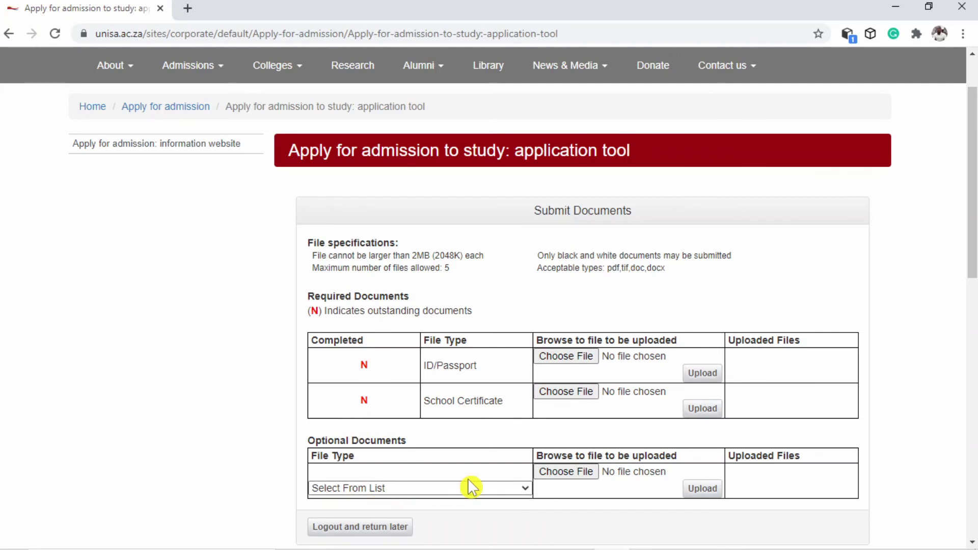
click(562, 357)
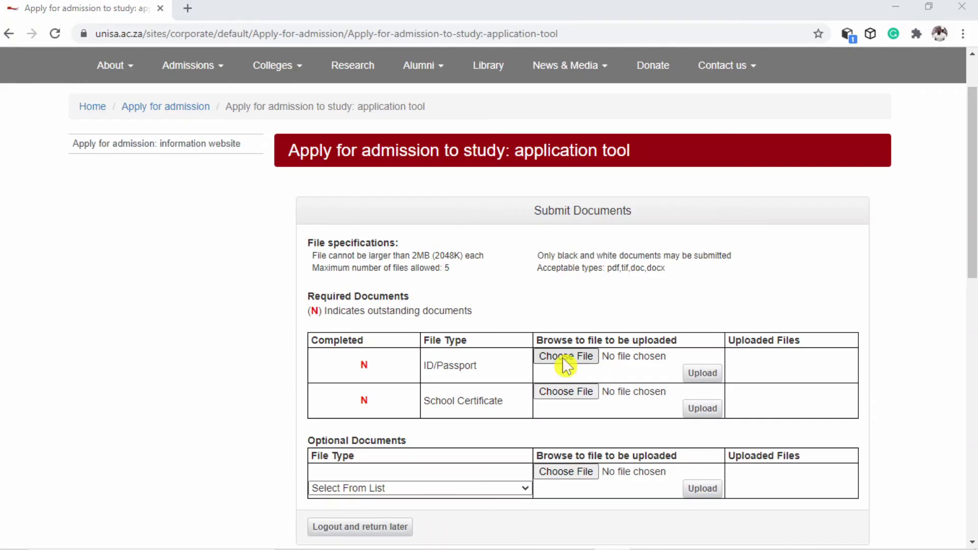
click(469, 9)
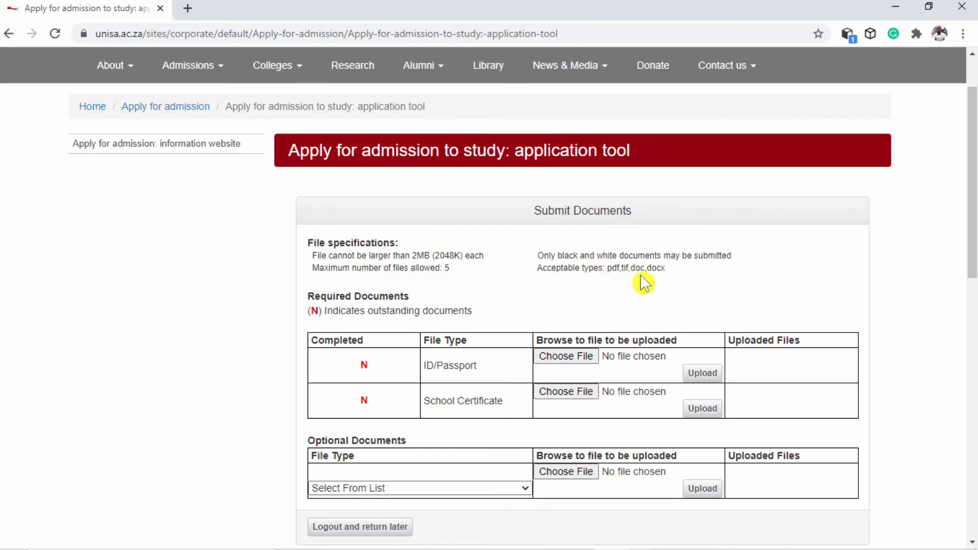
Upload MM_ID[1].pdf from the phone's internal storage as the ID/Passport document
click(573, 357)
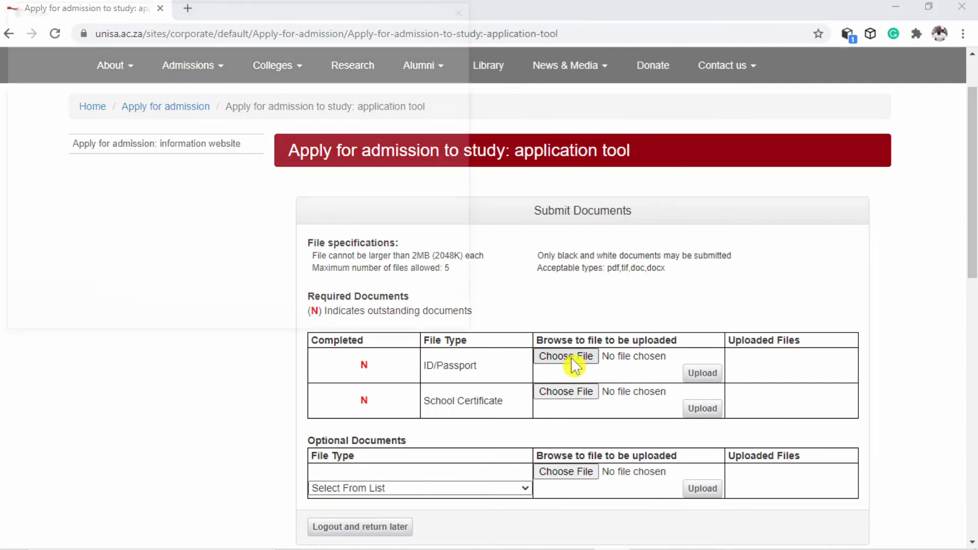
scroll(67, 246, down, 3)
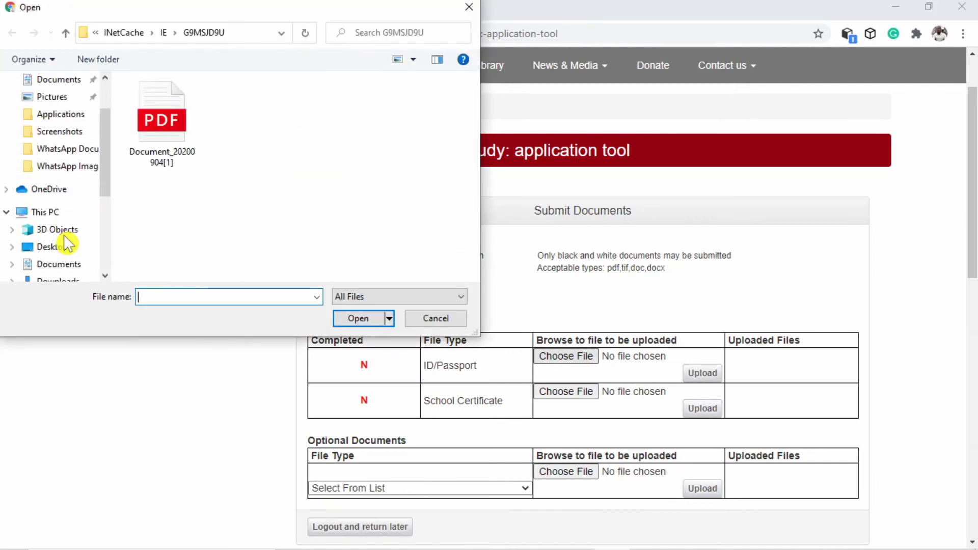
click(59, 265)
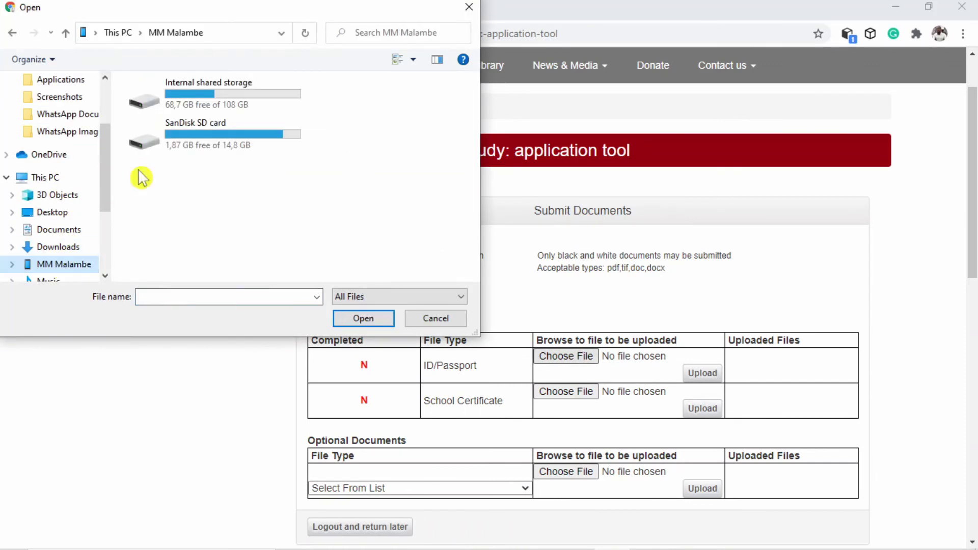
double_click(192, 103)
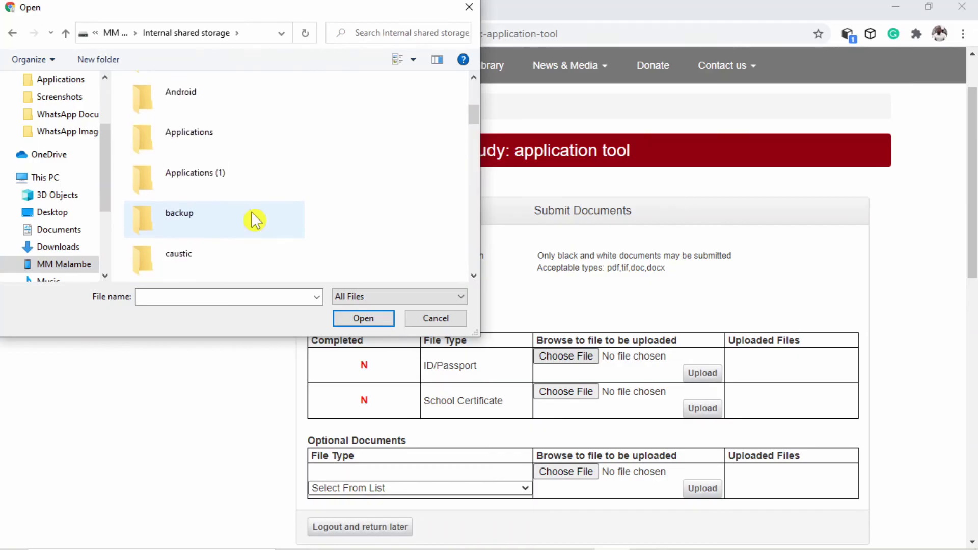
scroll(255, 220, down, 15)
scroll(255, 220, down, 2)
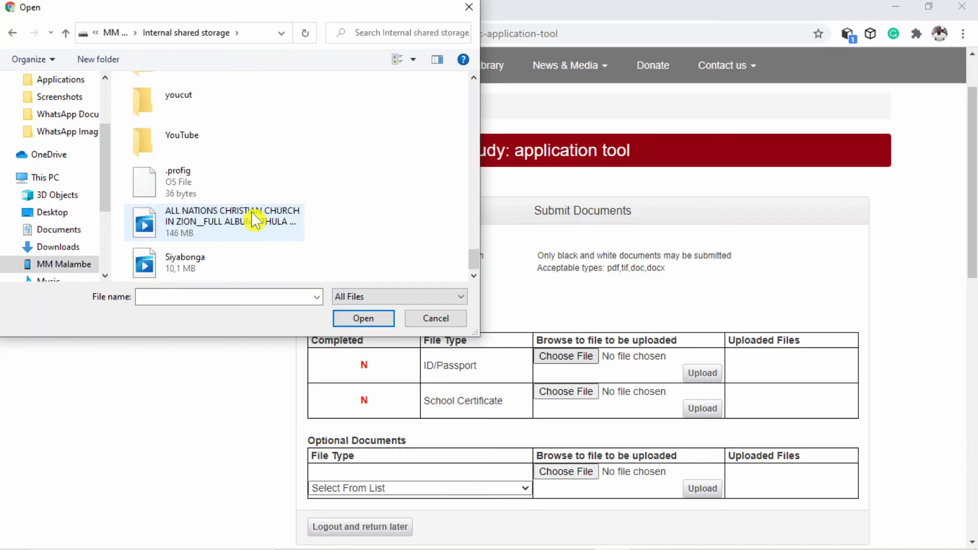
scroll(254, 220, up, 3)
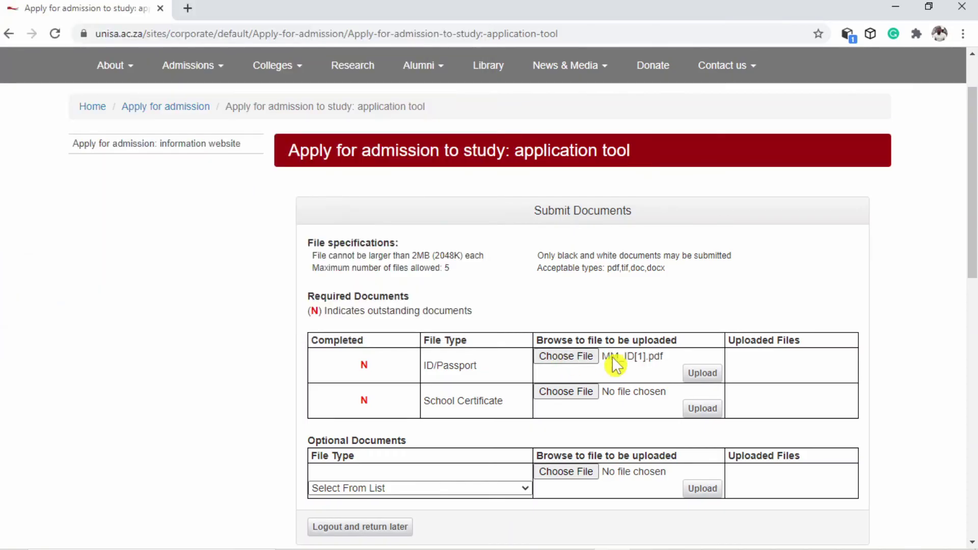
click(702, 374)
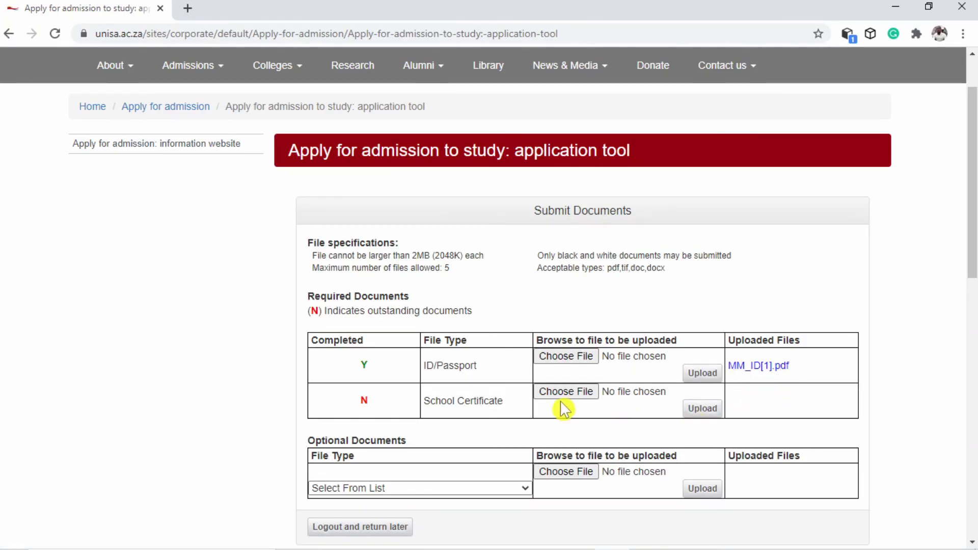
Pick Matric_Cert[1].pdf from the vital Docs folder for the School Certificate
click(562, 395)
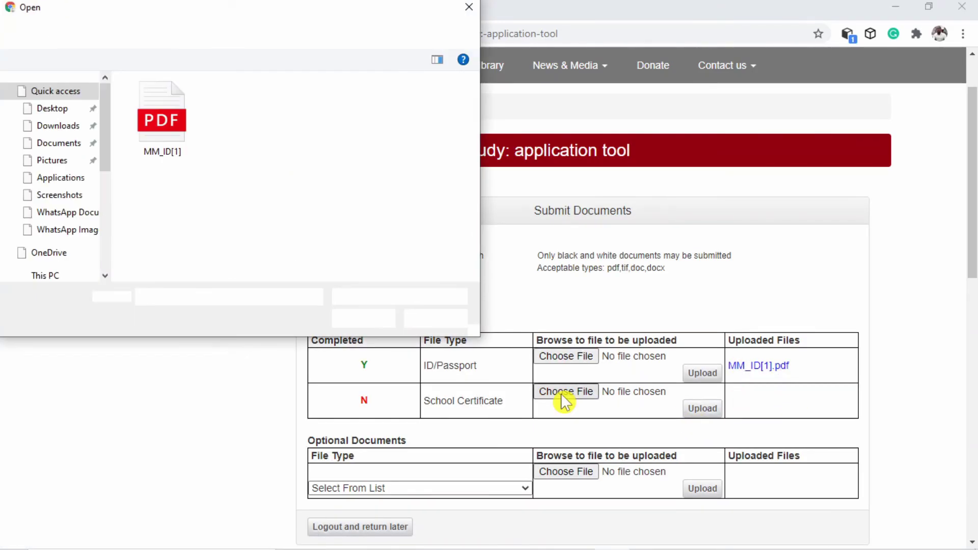
scroll(67, 236, down, 4)
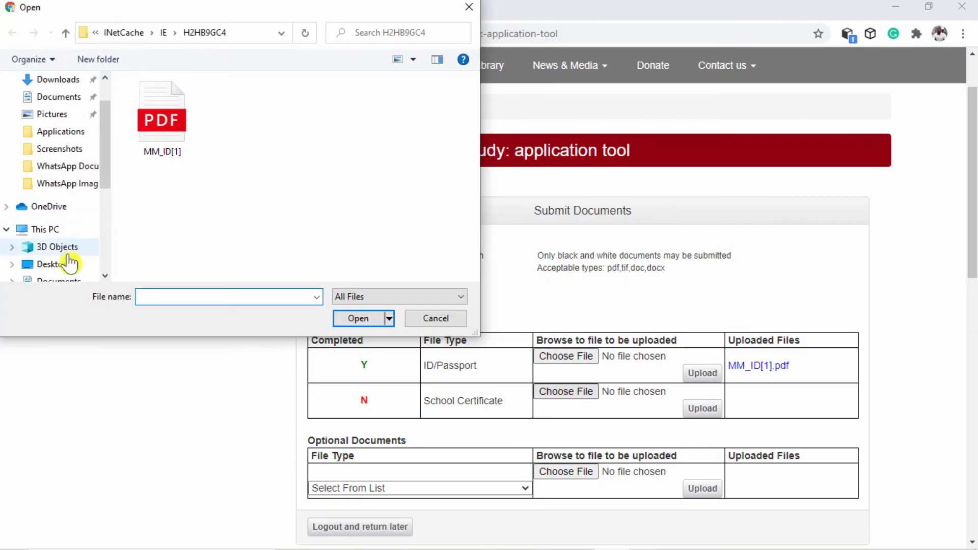
click(63, 264)
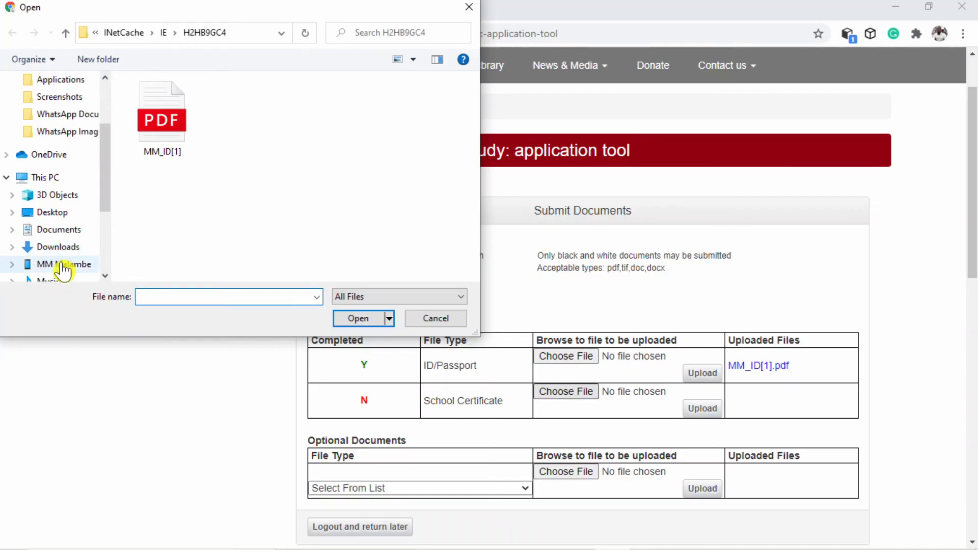
scroll(325, 139, down, 15)
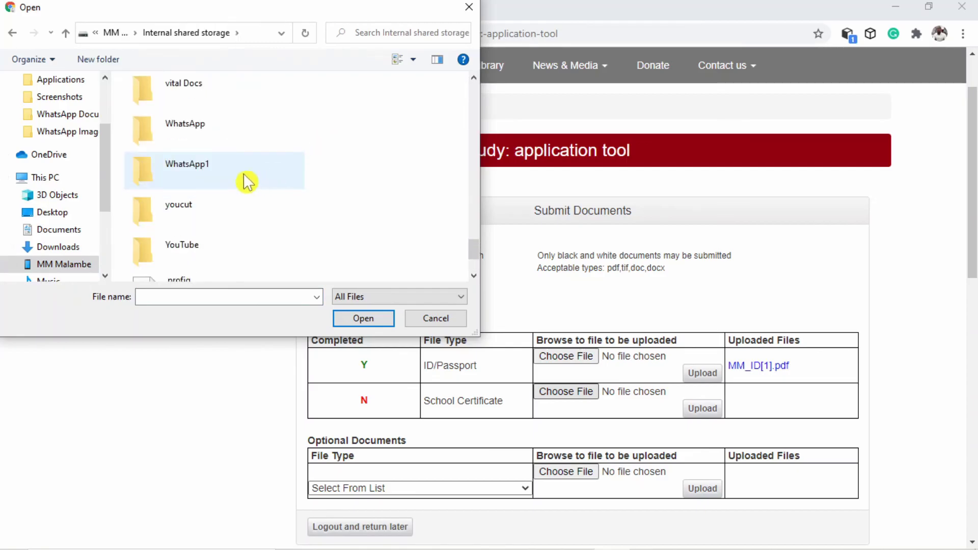
double_click(212, 101)
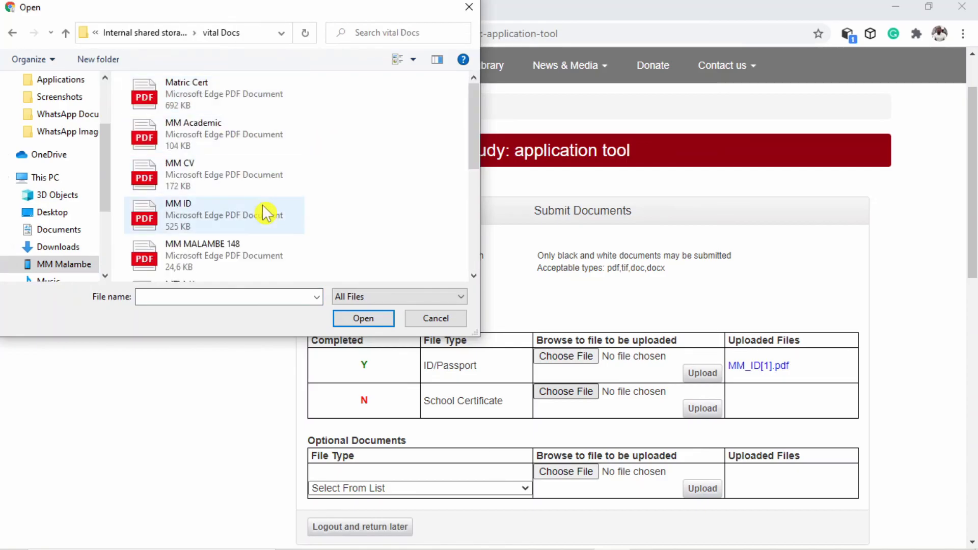
double_click(225, 94)
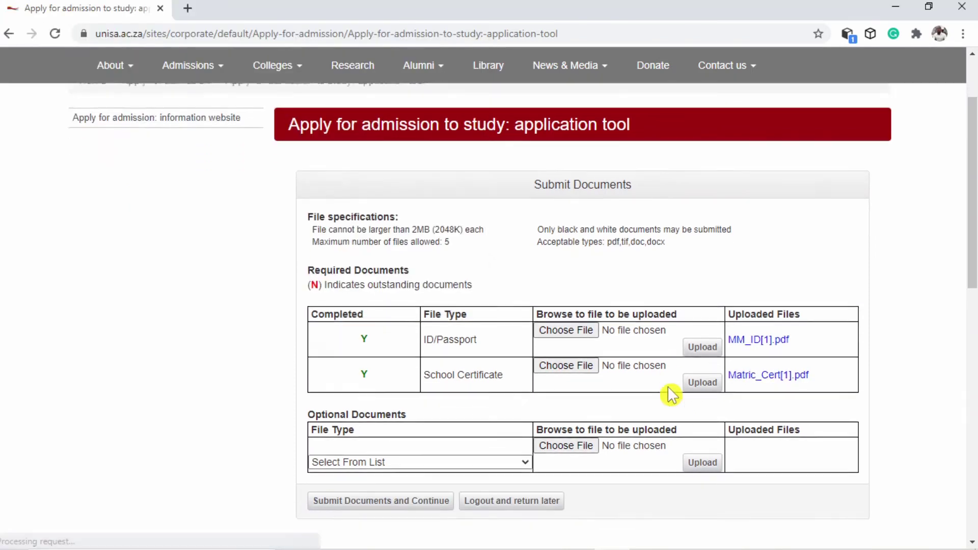
scroll(509, 408, down, 3)
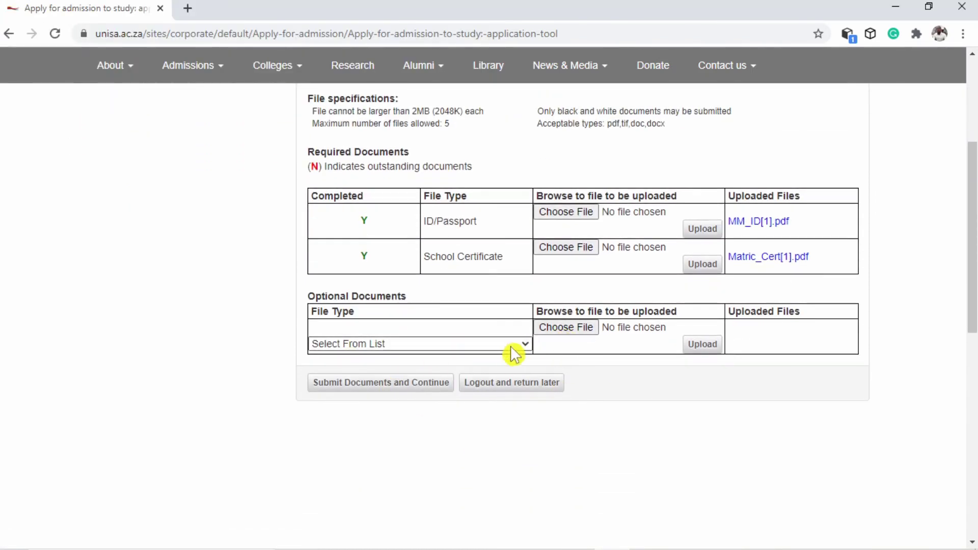
Set the optional document type to Academic Record and browse the phone's storage for MM_Academic[1].pdf
click(505, 342)
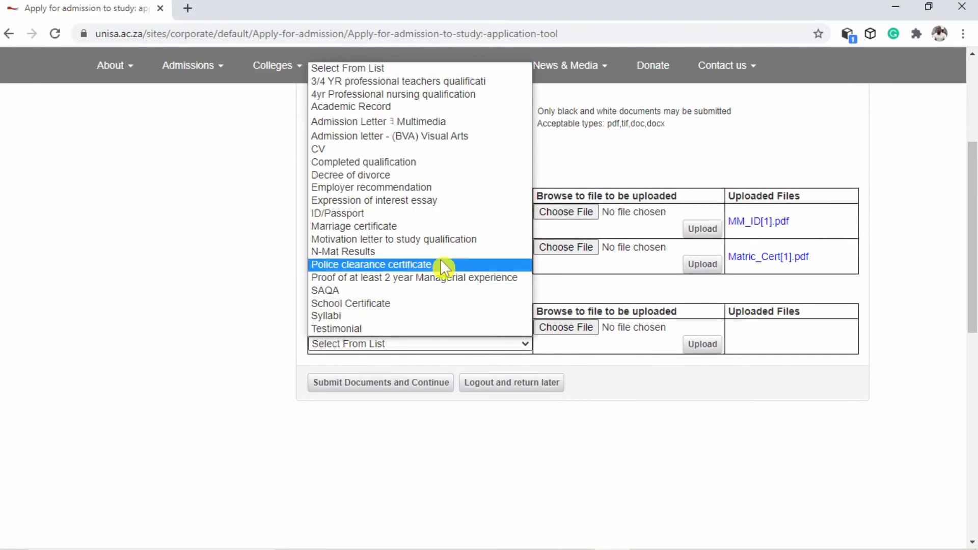
click(350, 107)
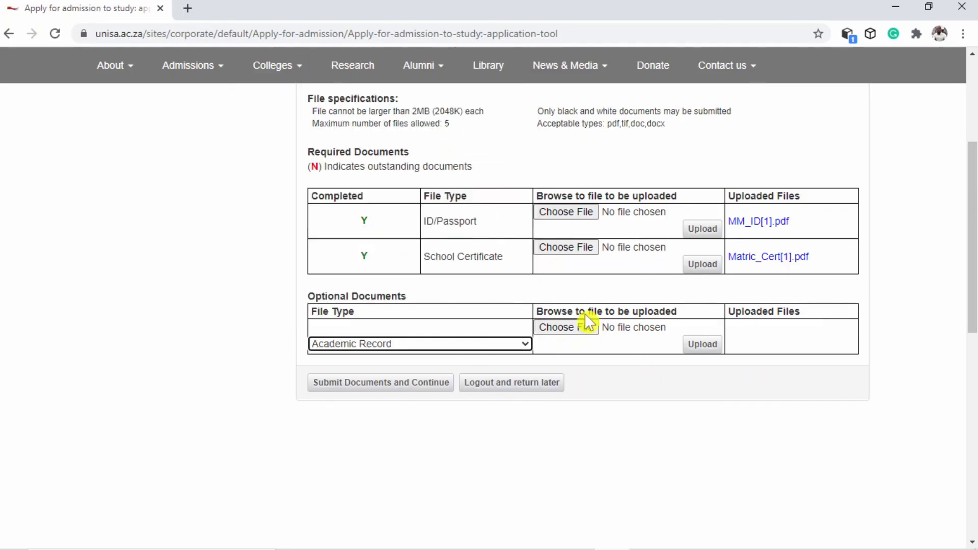
click(576, 332)
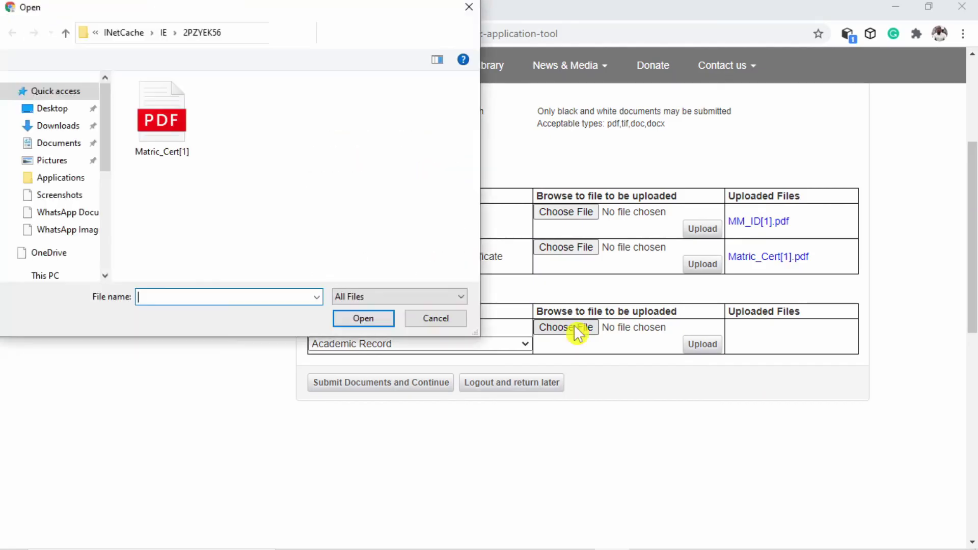
scroll(61, 203, down, 3)
scroll(69, 225, down, 1)
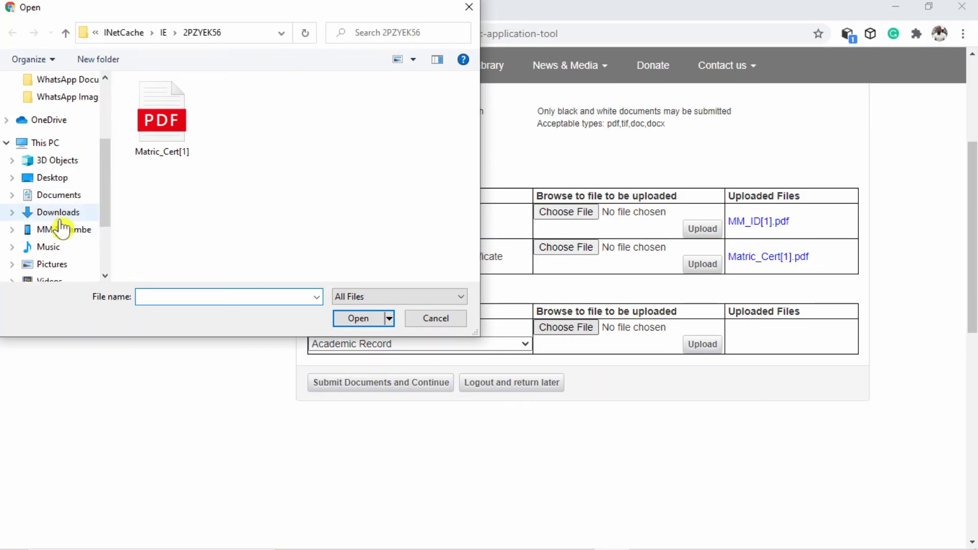
click(61, 230)
double_click(209, 101)
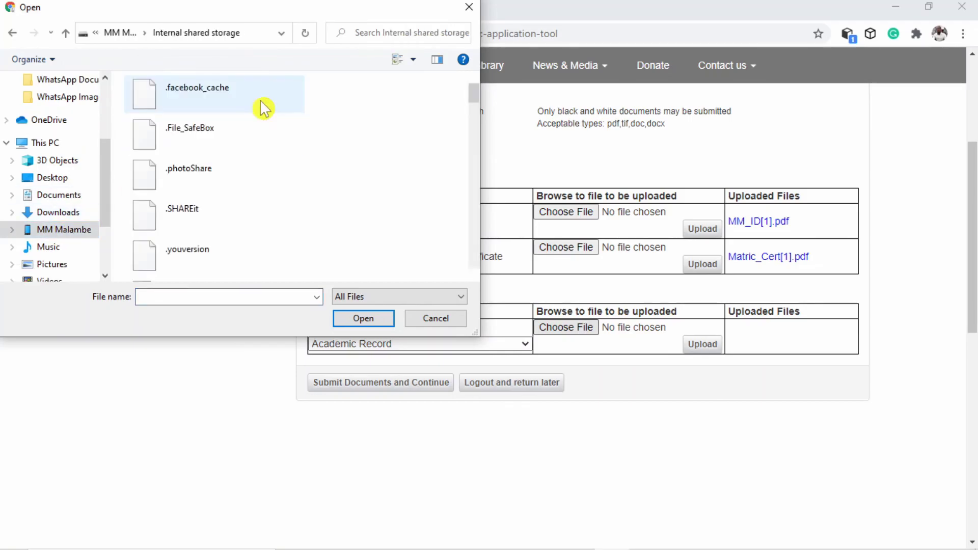
Submit the documents and continue to the Confirmation – New Applicants page
scroll(245, 191, down, 10)
scroll(243, 196, down, 5)
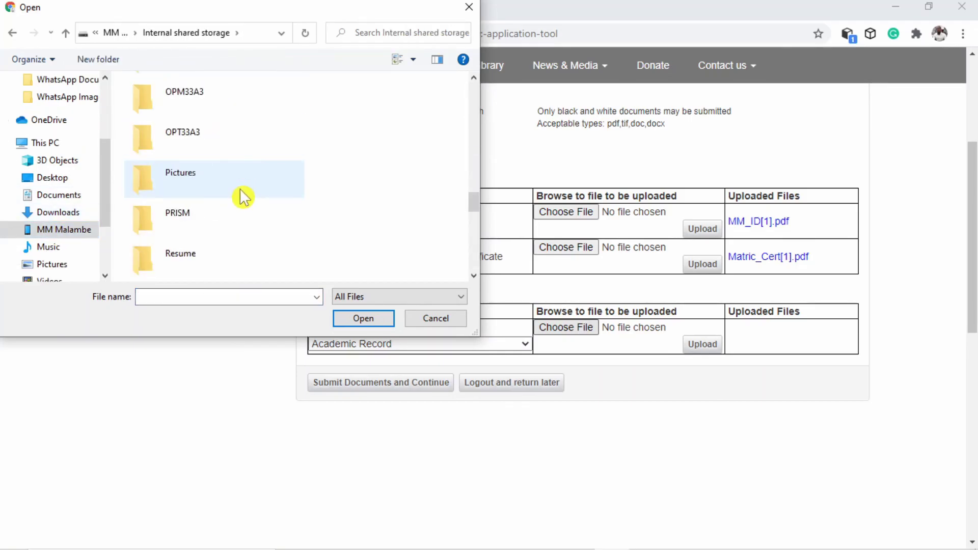
scroll(243, 196, up, 1)
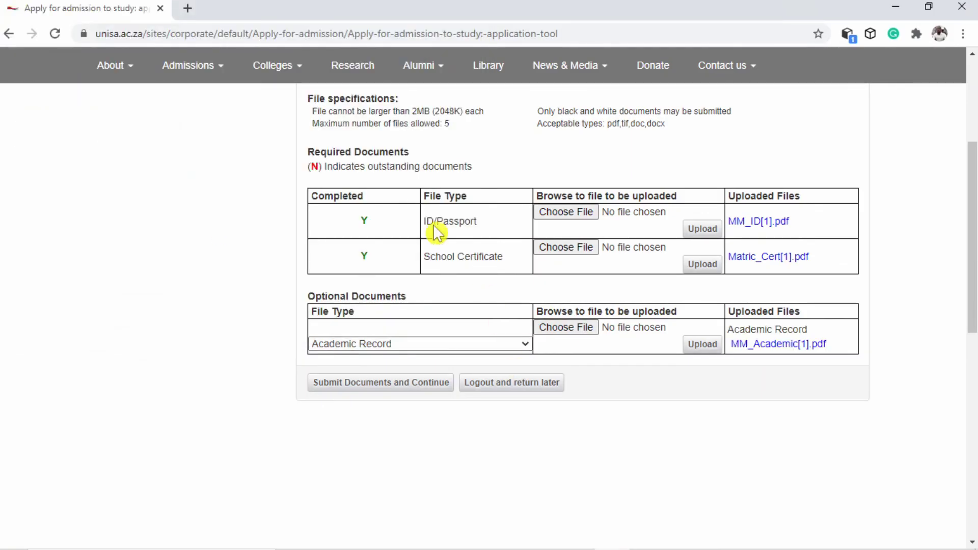
scroll(416, 229, up, 1)
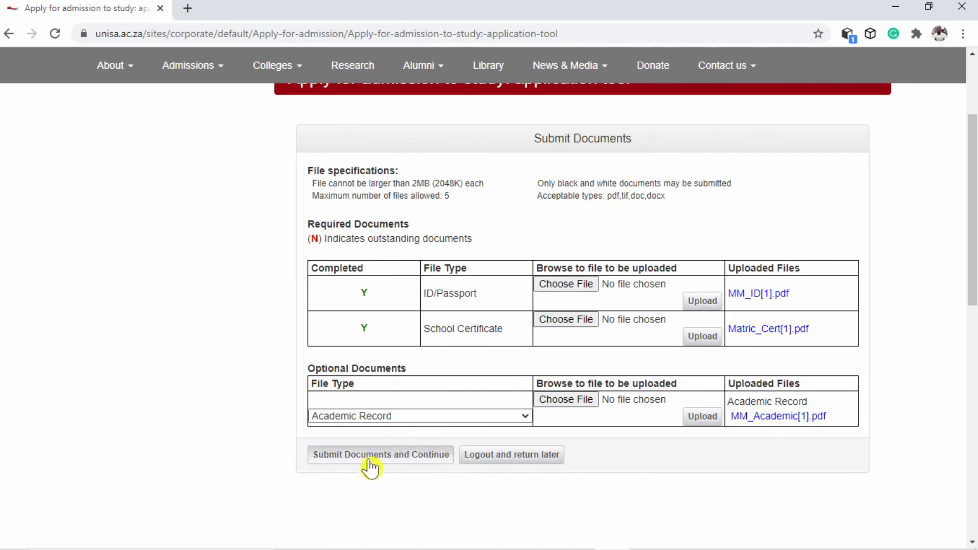
click(372, 459)
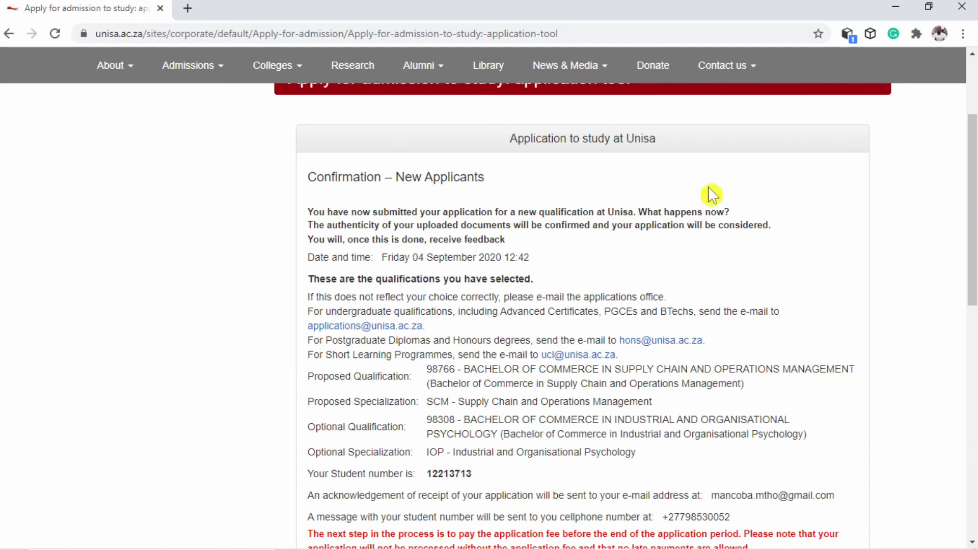
Review the listed qualifications and new student number, then choose Pay Later for the fee
scroll(662, 345, down, 2)
scroll(662, 345, down, 5)
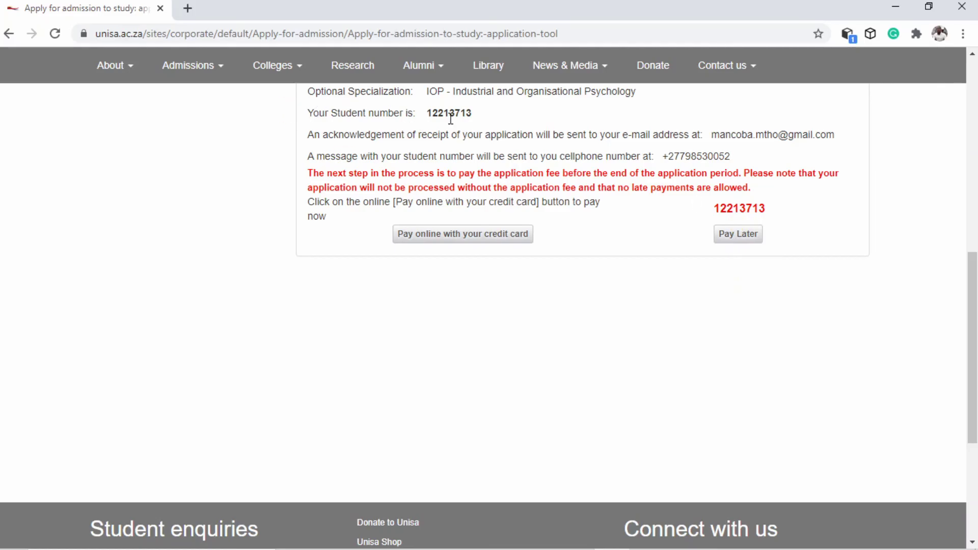
scroll(472, 120, up, 3)
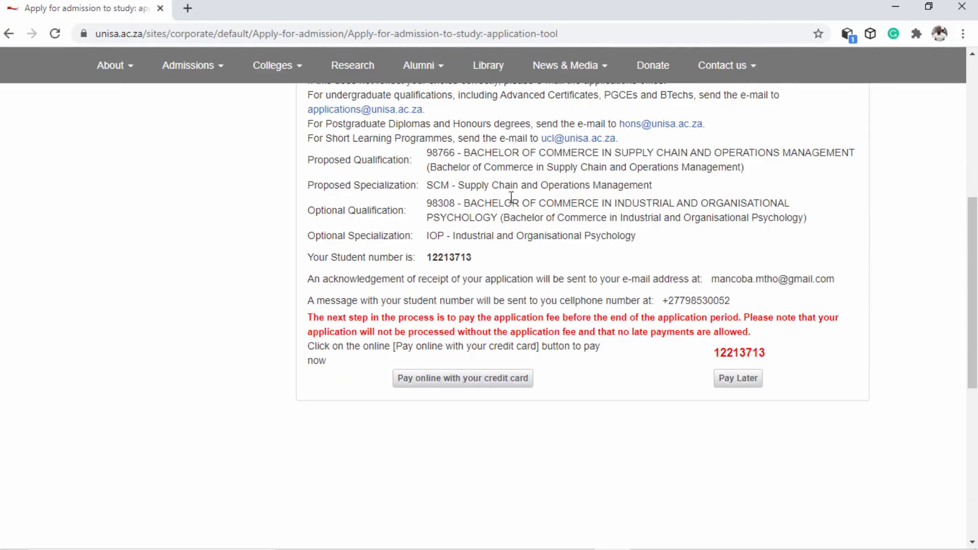
scroll(510, 261, down, 2)
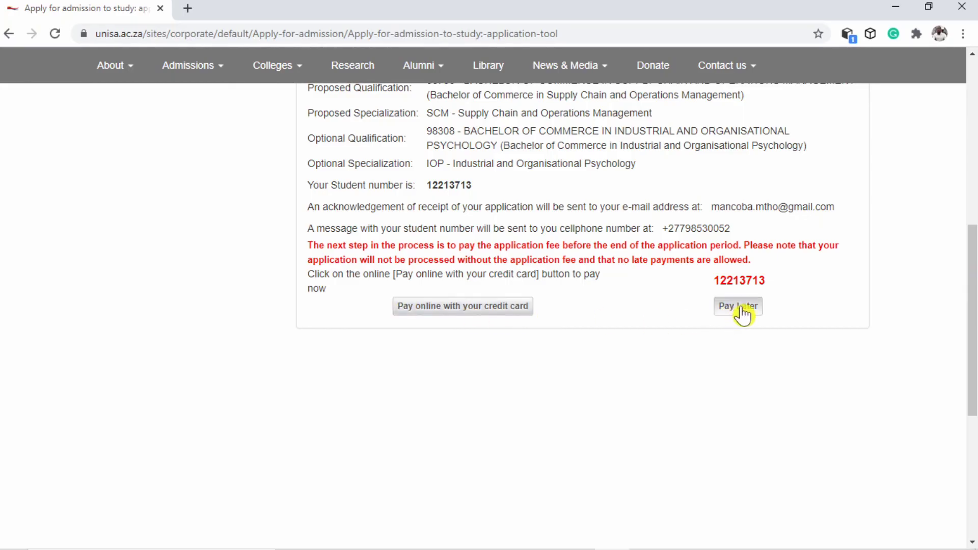
scroll(741, 313, up, 3)
click(744, 456)
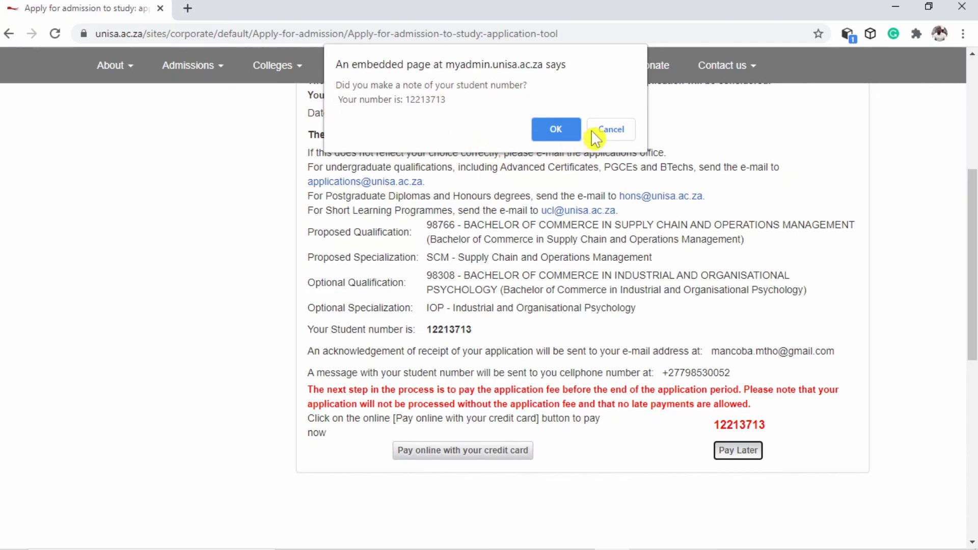
Cancel the student-number reminder and take a full-screen screenshot of the confirmation page
click(610, 131)
scroll(643, 313, up, 2)
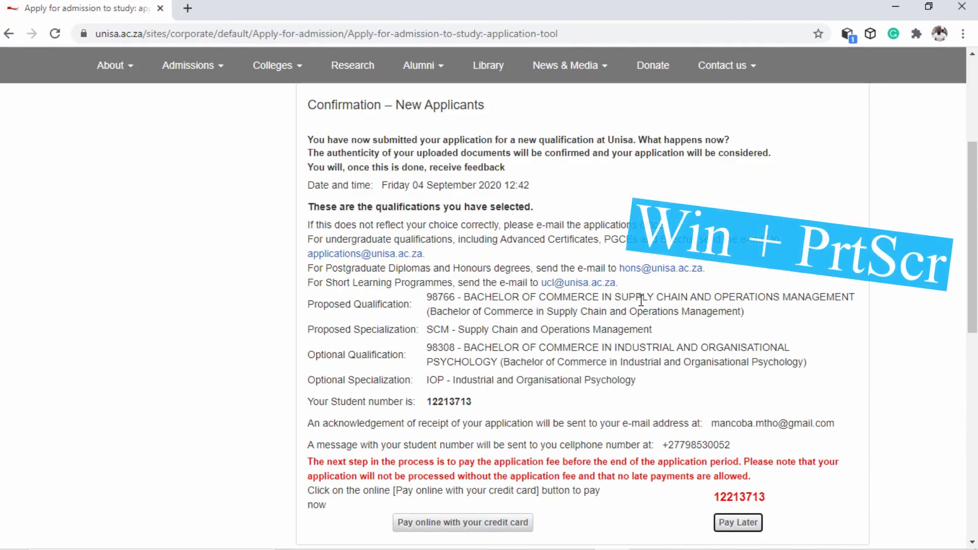
key(super+Print)
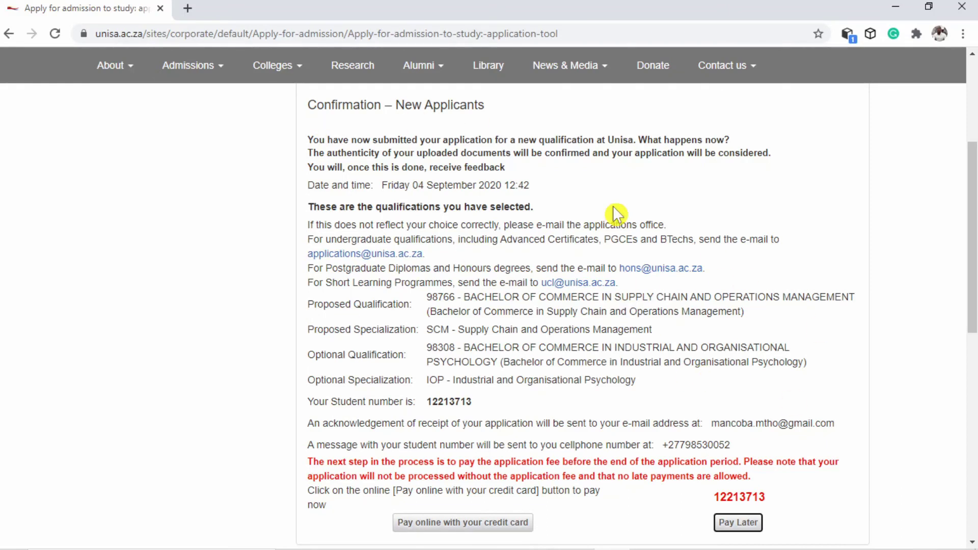
Snip the confirmation details area to the clipboard and dismiss the screenshot notification
key(super+shift+s)
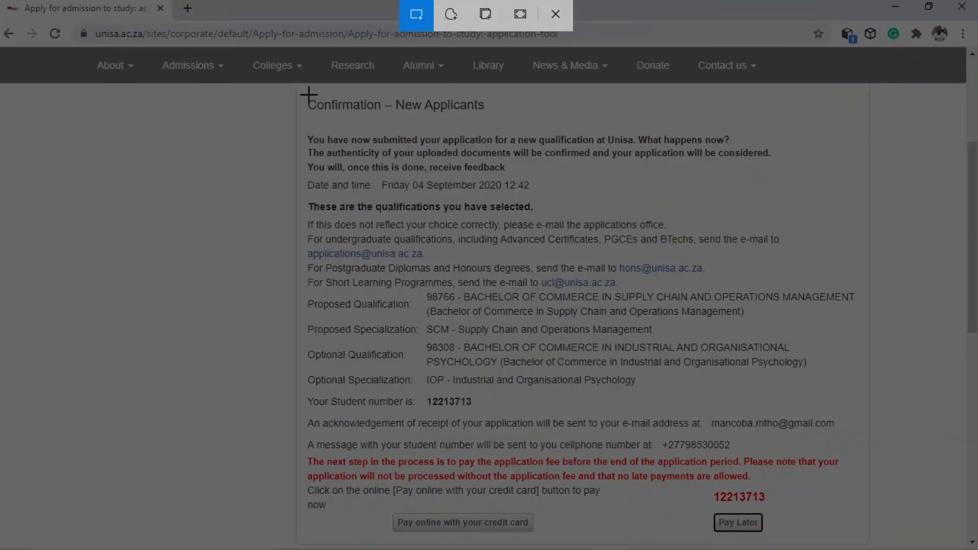
mouse_move(300, 91)
mouse_down()
mouse_move(483, 303)
mouse_move(759, 545)
mouse_move(871, 544)
mouse_up()
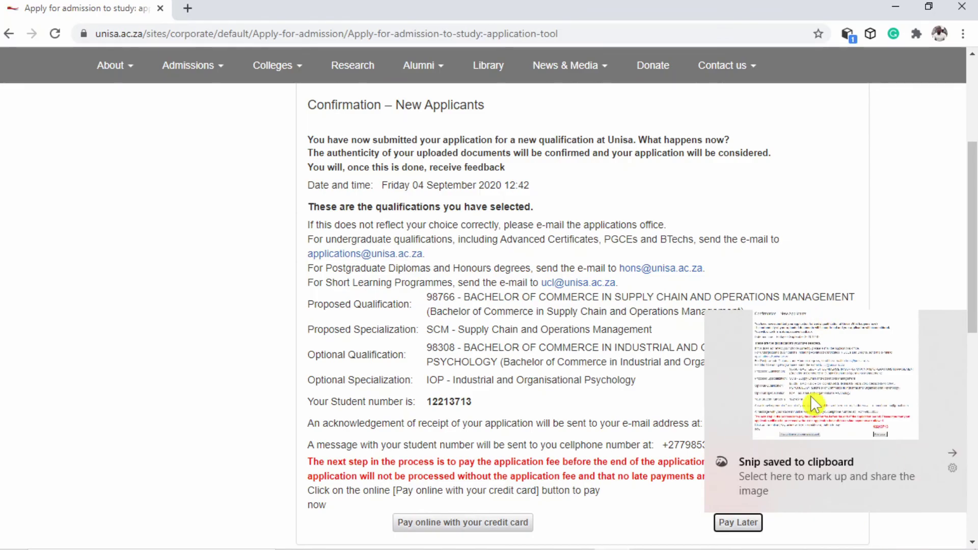
click(952, 456)
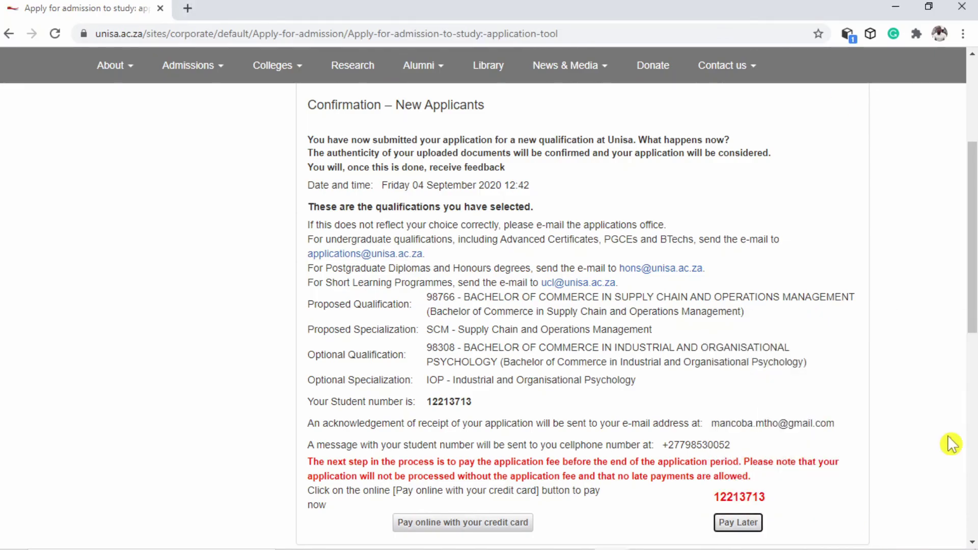